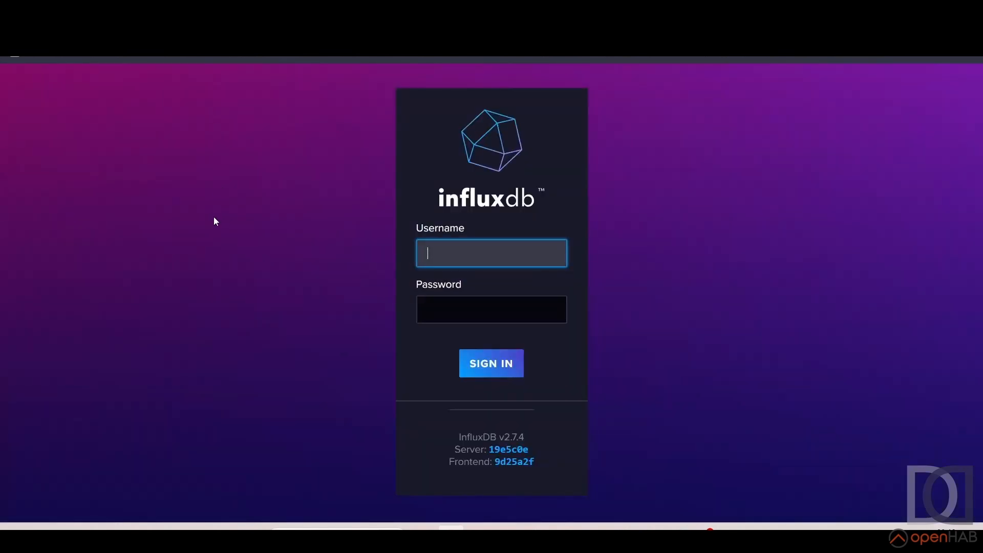
# Try to sign in to InfluxDB with the username admin and the account password
pyautogui.click(485, 246)
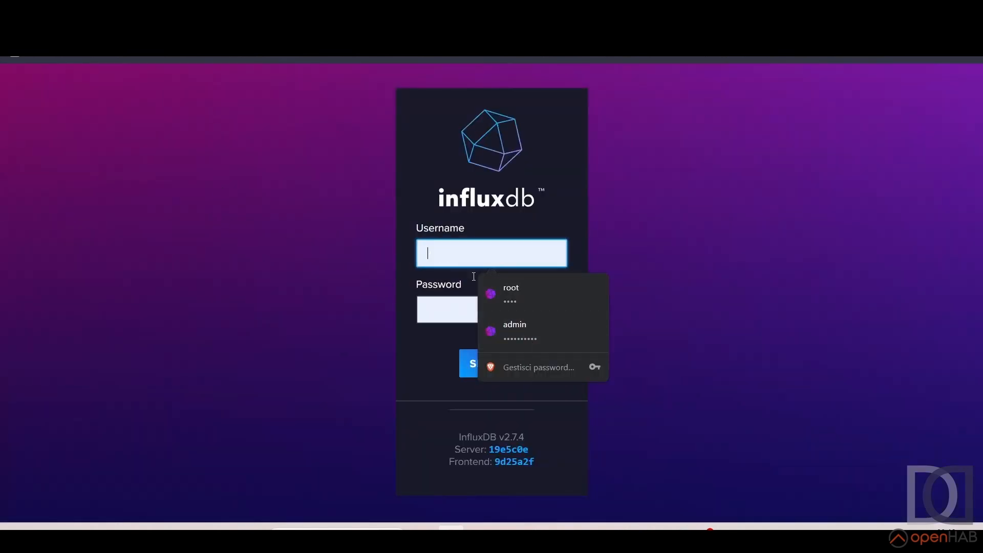
pyautogui.write('admin')
pyautogui.press('Tab')
pyautogui.write('*********')
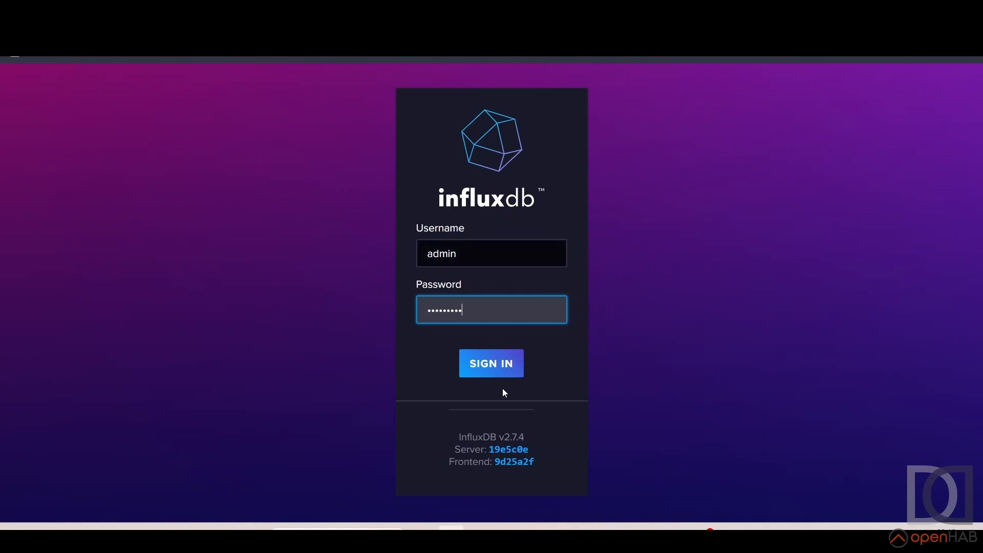
pyautogui.click(499, 365)
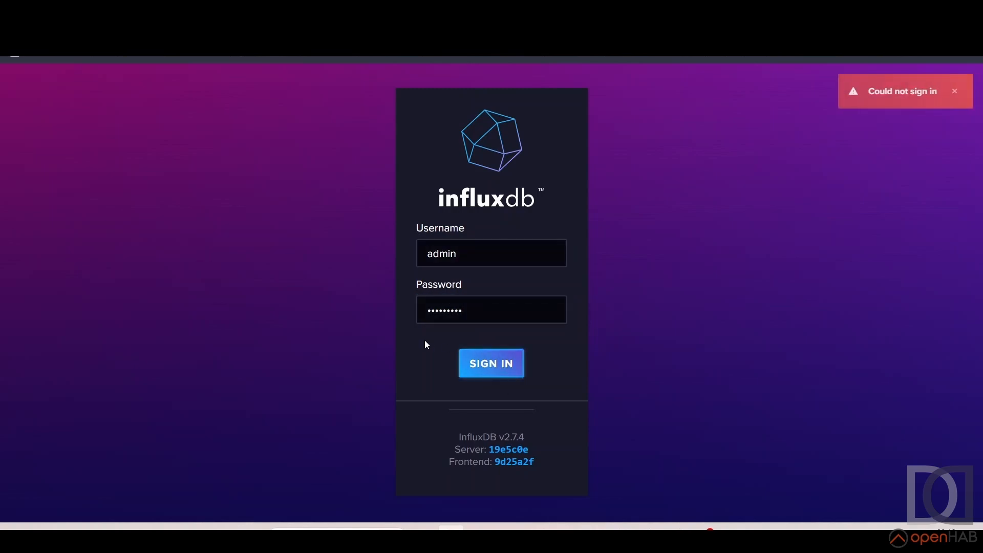
# Re-enter the account password to sign in to InfluxDB and decline the browser's offer to update the saved password
pyautogui.moveTo(509, 310); pyautogui.dragTo(363, 309)
pyautogui.write('*********')
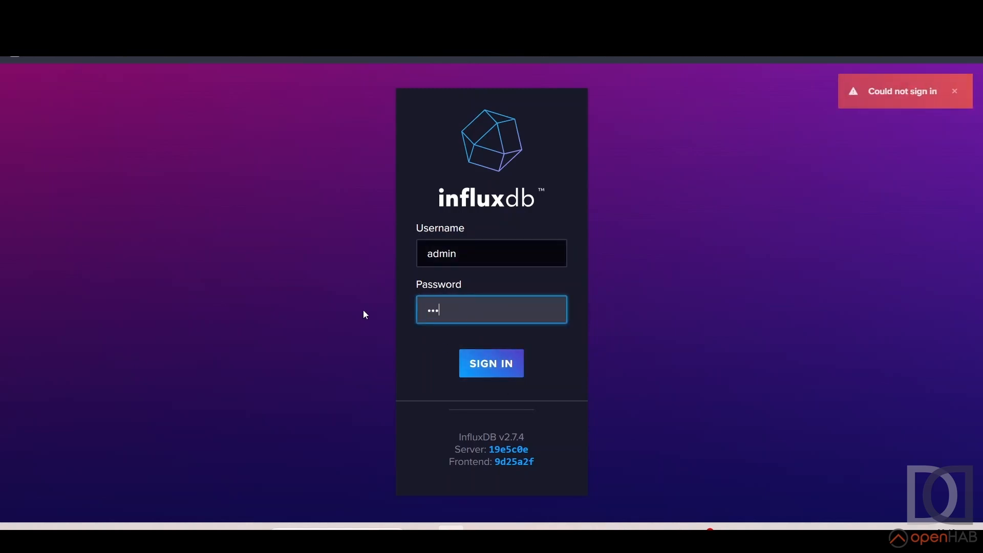
pyautogui.click(492, 362)
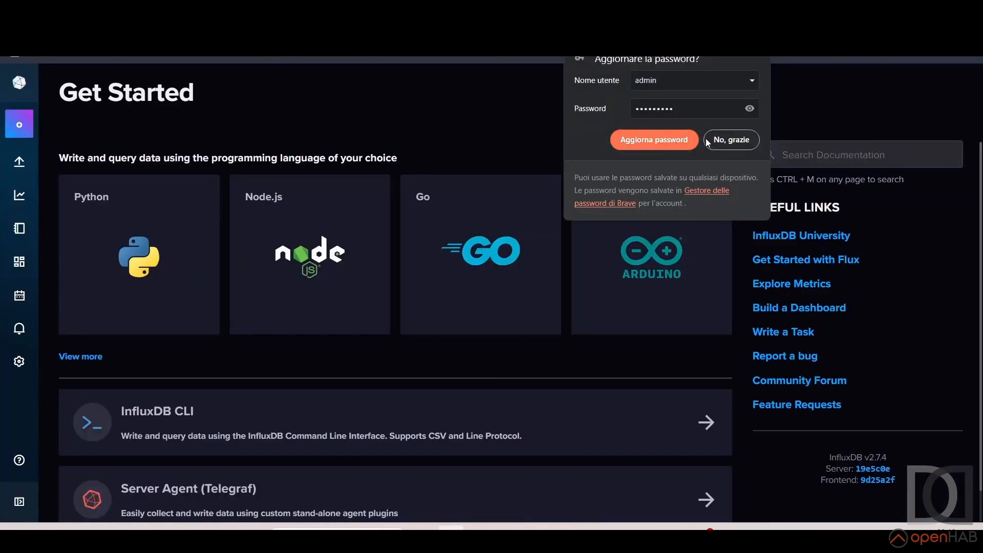
pyautogui.click(739, 145)
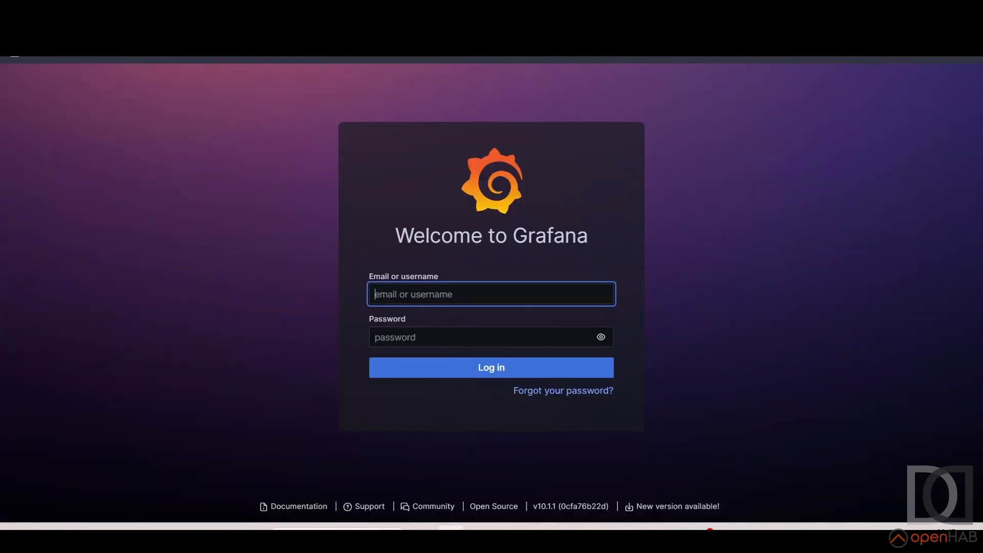
# Switch to Grafana and log in with the saved username and password
pyautogui.click(446, 297)
pyautogui.click(464, 324)
pyautogui.click(480, 366)
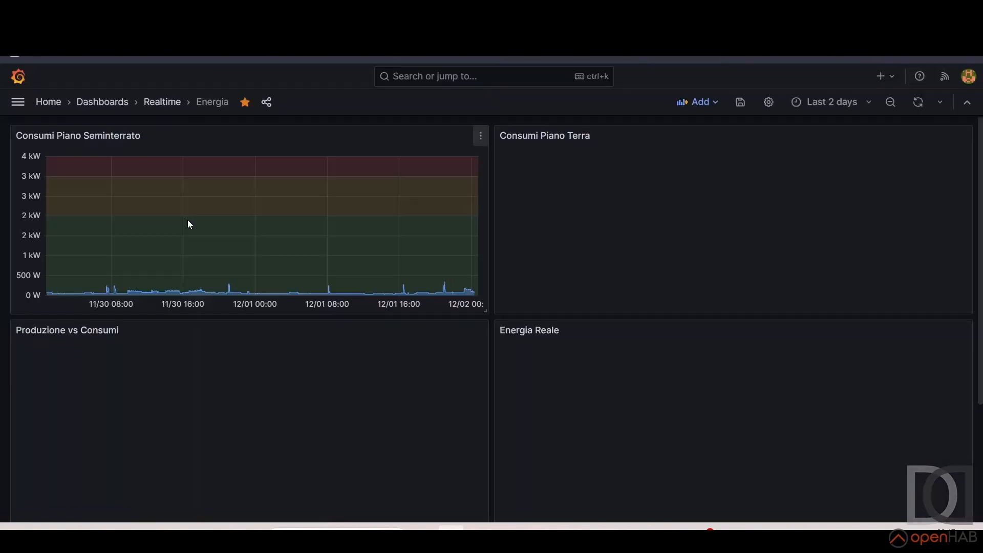
# Add a new data source of type InfluxDB in the connections' data sources
pyautogui.click(23, 109)
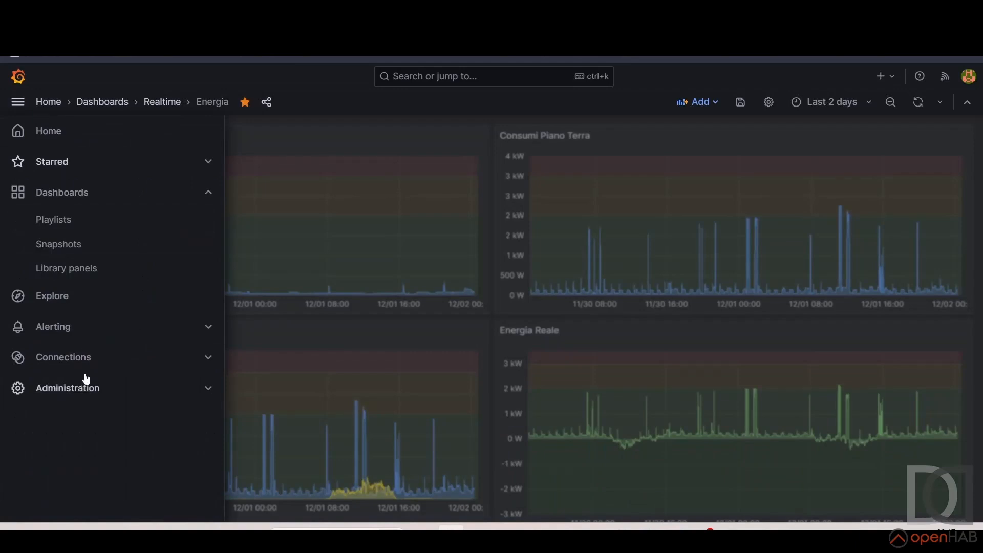
pyautogui.click(85, 353)
pyautogui.click(50, 214)
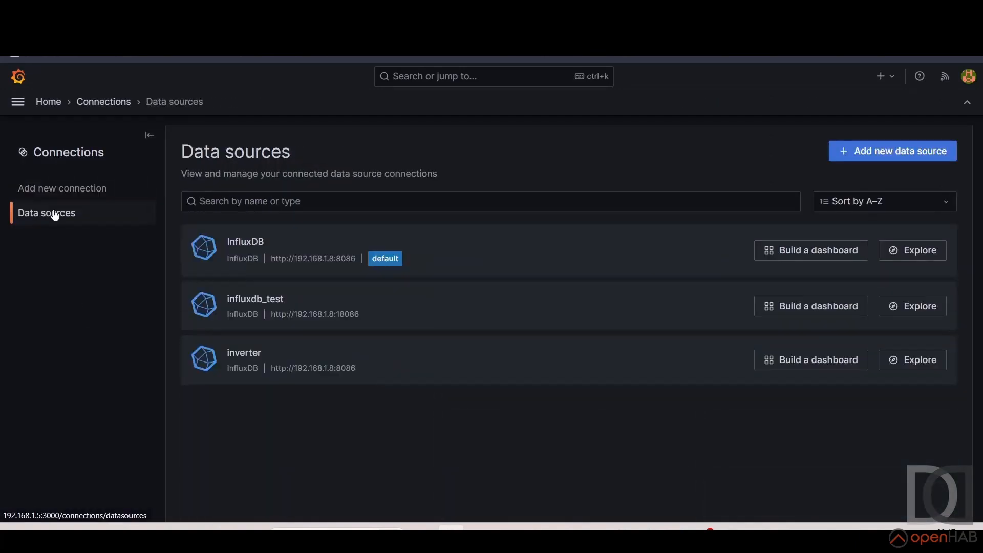
pyautogui.click(875, 160)
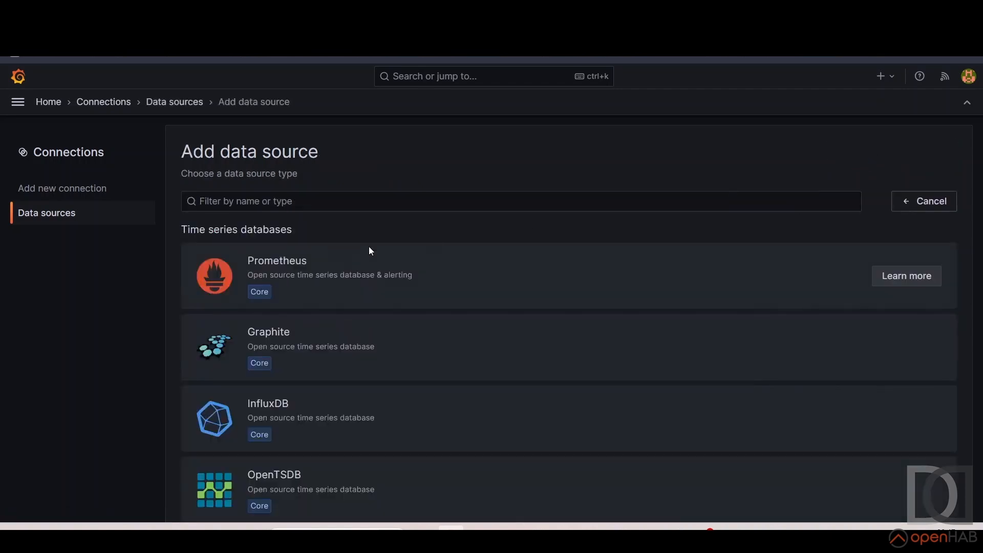
pyautogui.click(305, 415)
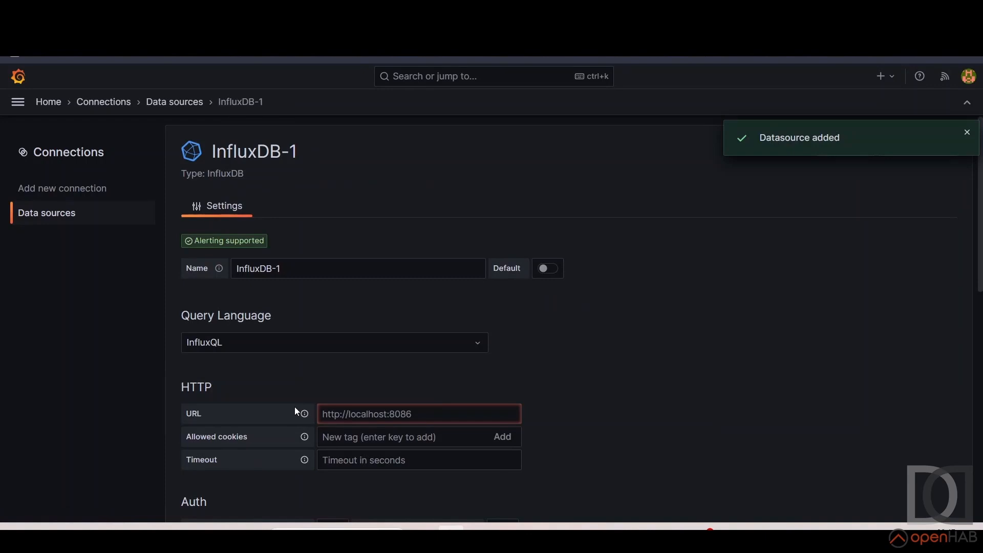
# Name the data source InfluxDB-v2 and set its query language to Flux
pyautogui.click(301, 269)
pyautogui.press('BackSpace')
pyautogui.write('v2')
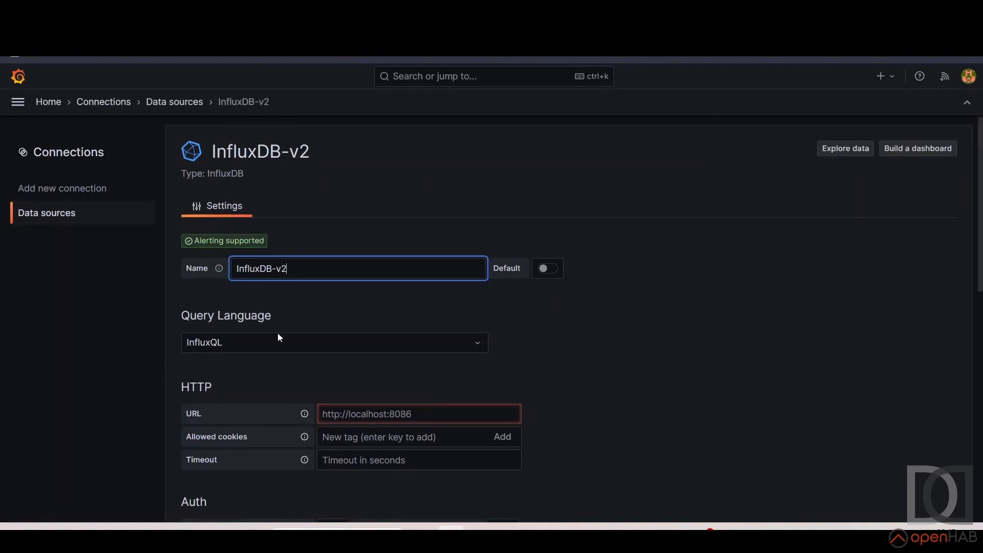
pyautogui.click(275, 342)
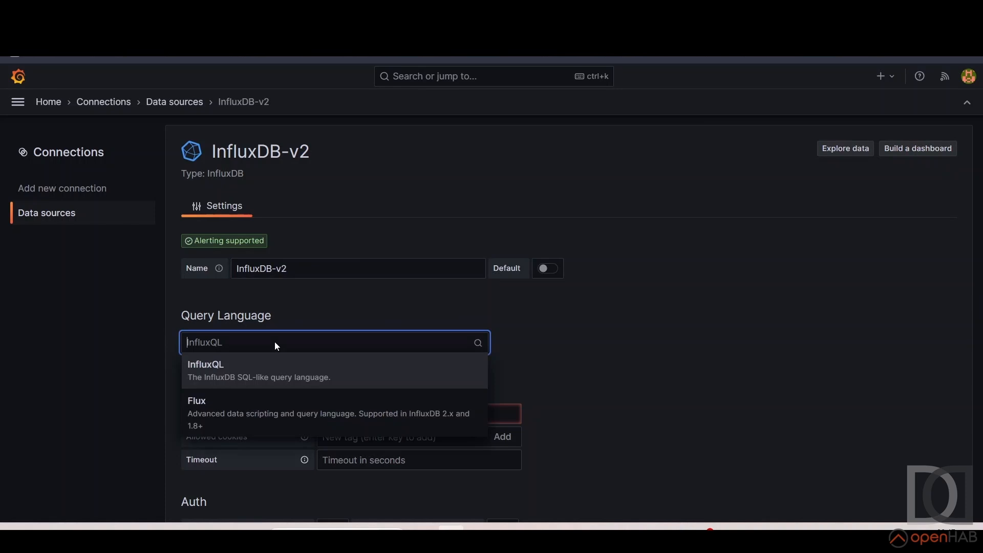
pyautogui.click(237, 412)
pyautogui.scroll(-6, 237, 320)
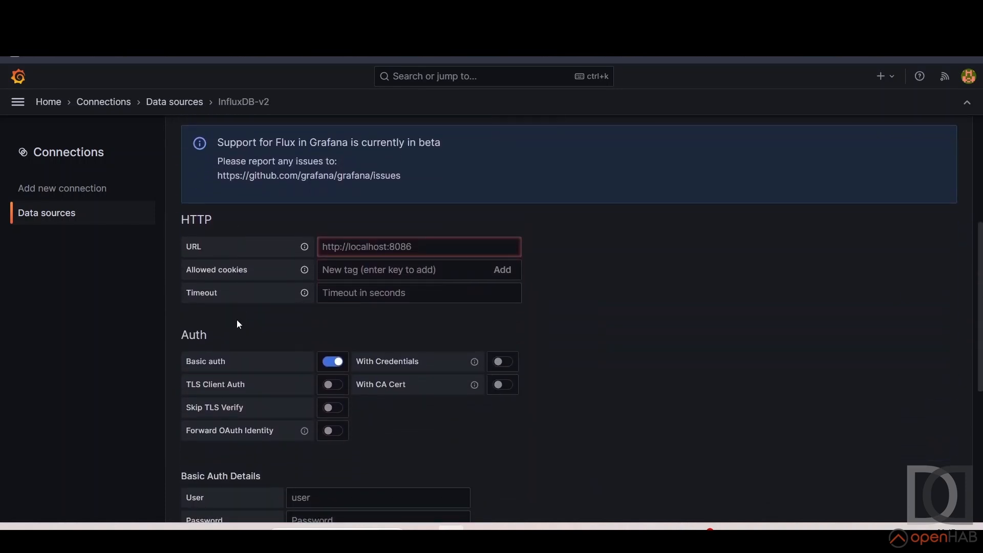
pyautogui.click(374, 250)
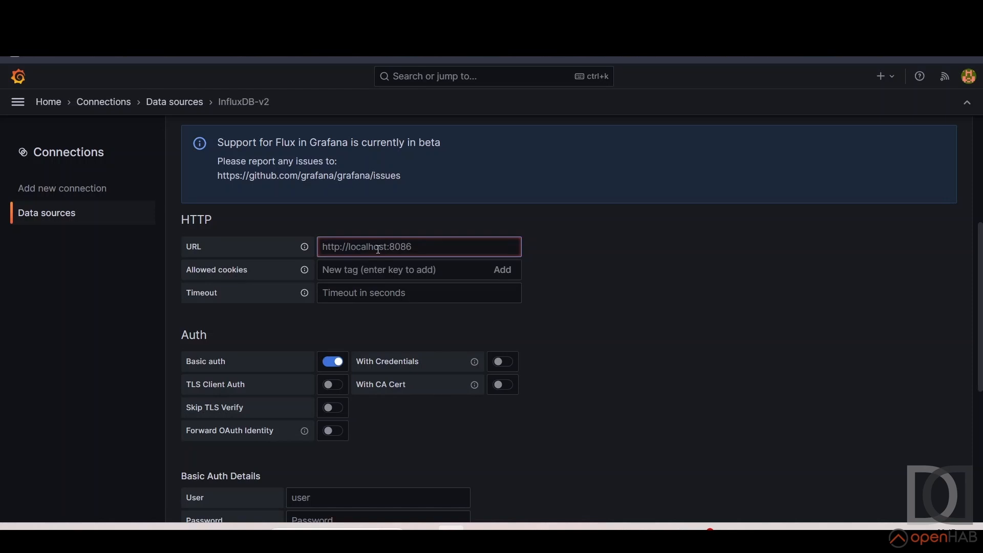
pyautogui.write('http://')
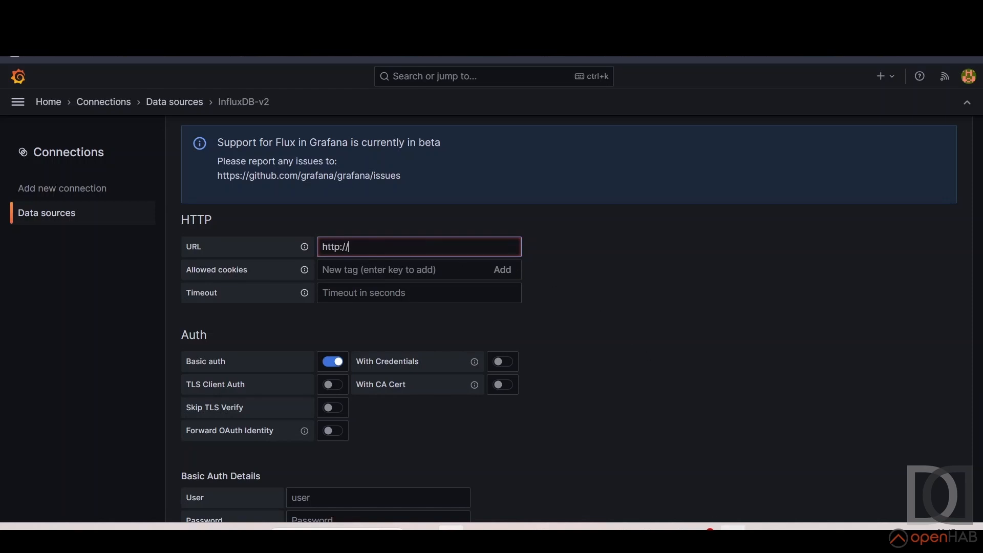
pyautogui.click(733, 534)
pyautogui.moveTo(286, 302); pyautogui.dragTo(366, 304)
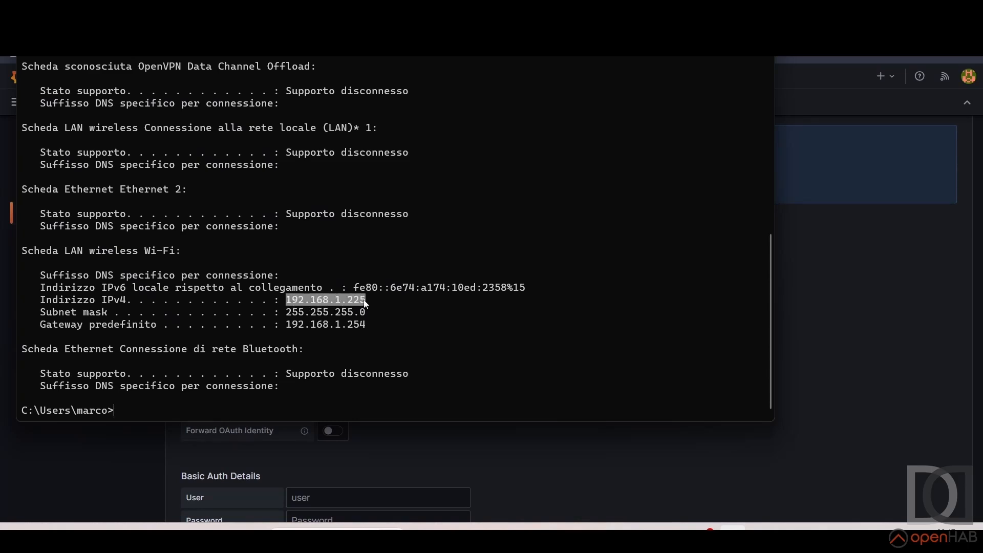
pyautogui.hotkey('ctrl', 'c')
pyautogui.hotkey('alt', 'Tab')
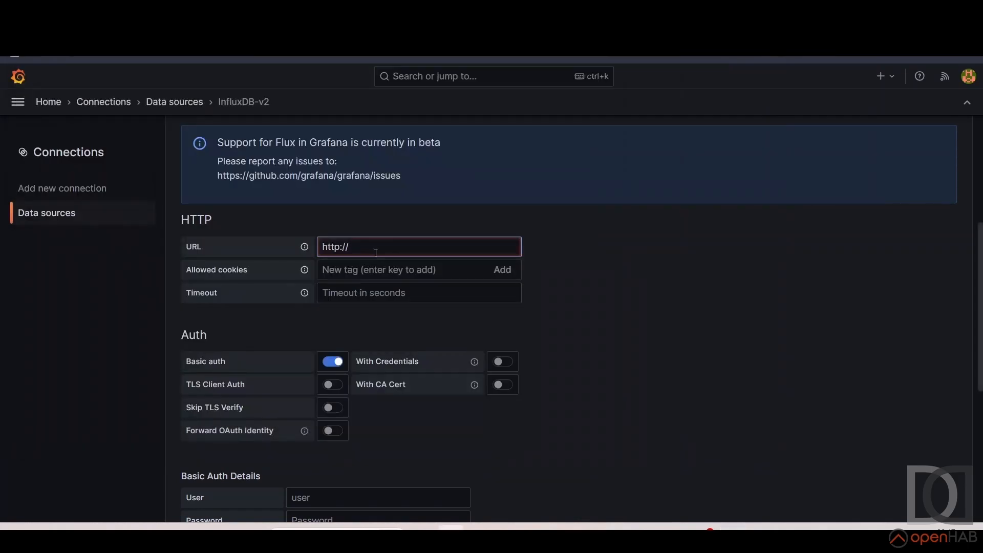
pyautogui.hotkey('ctrl', 'v')
pyautogui.write(':8086')
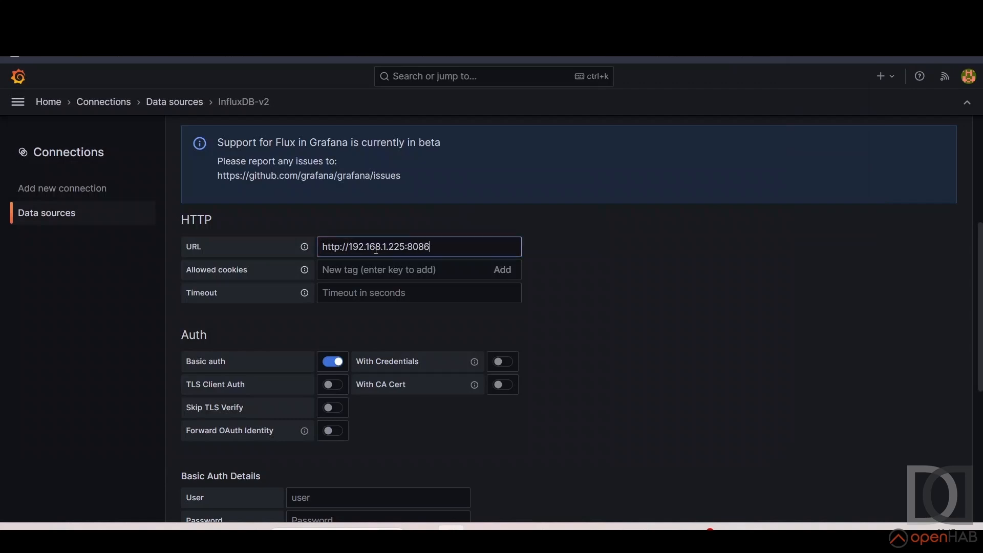
# Disable Basic auth and set both the organization and the default bucket to openhab in the InfluxDB details
pyautogui.scroll(-2, 376, 250)
pyautogui.click(330, 298)
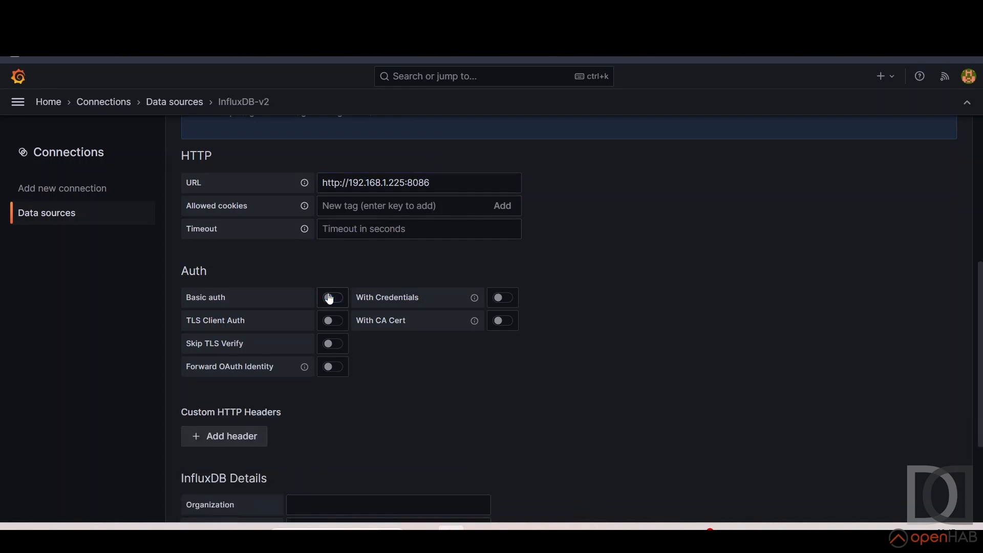
pyautogui.scroll(-3, 329, 299)
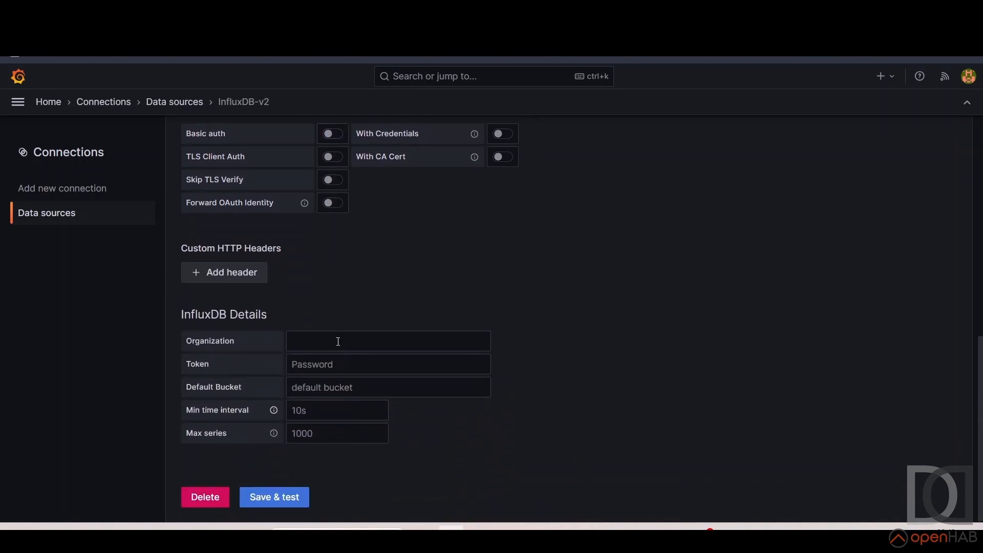
pyautogui.click(338, 341)
pyautogui.write('openhab')
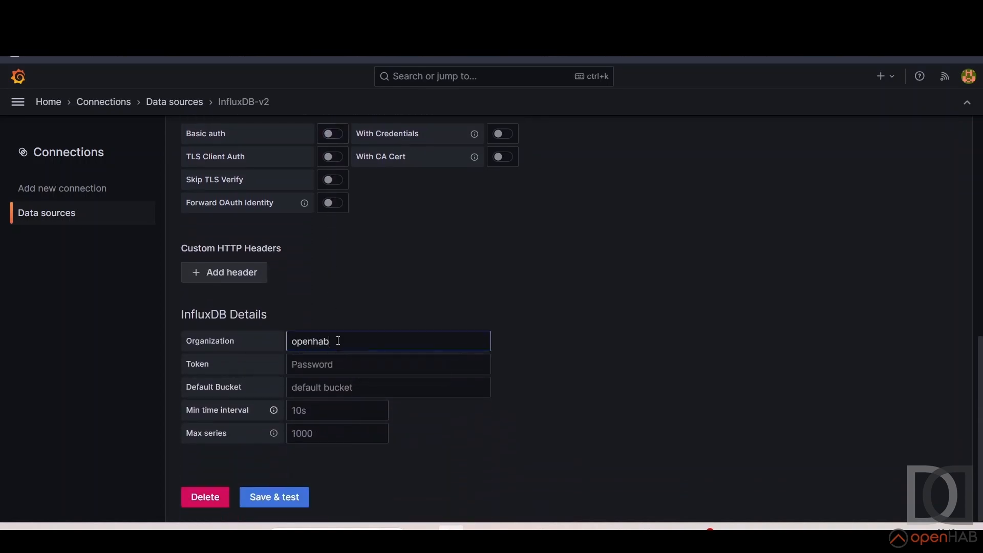
pyautogui.press('Tab')
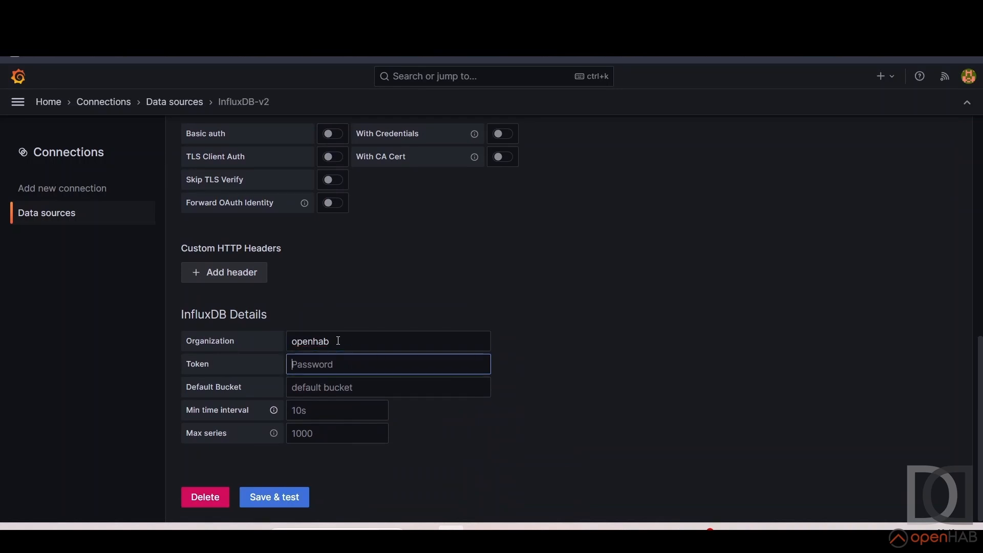
pyautogui.press('Tab')
pyautogui.write('open')
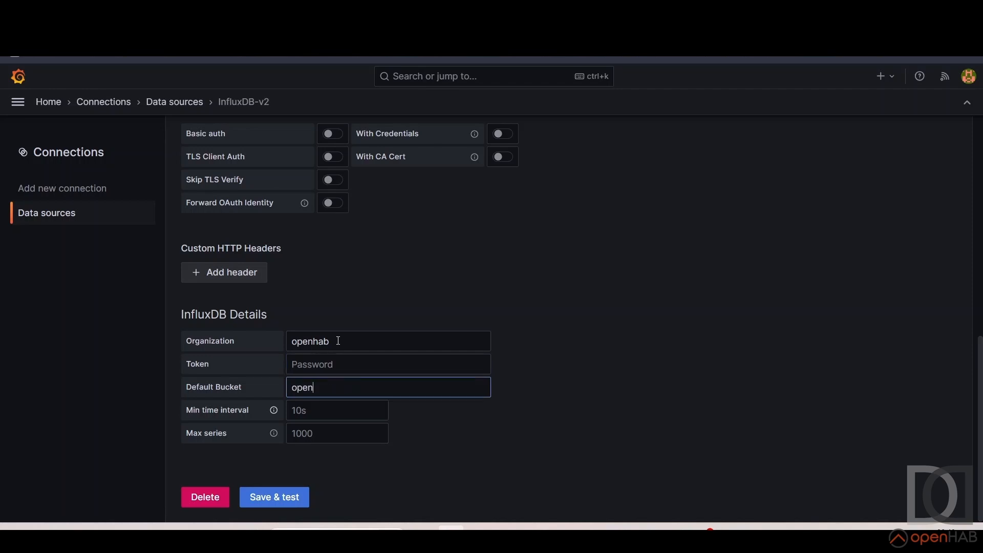
pyautogui.write('hab')
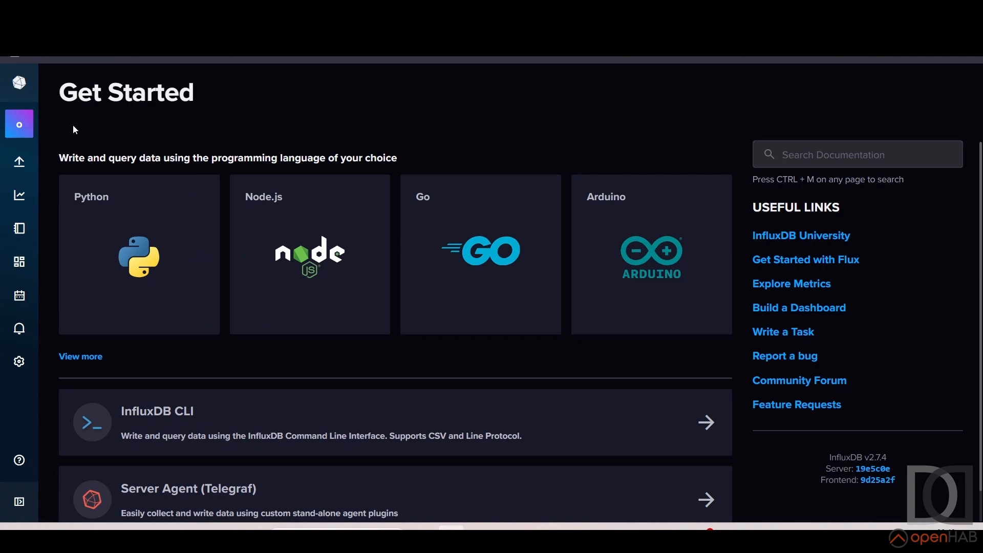
# Switch to InfluxDB, generate an All Access API token with the description openhab, and copy it to the clipboard
pyautogui.moveTo(19, 161)
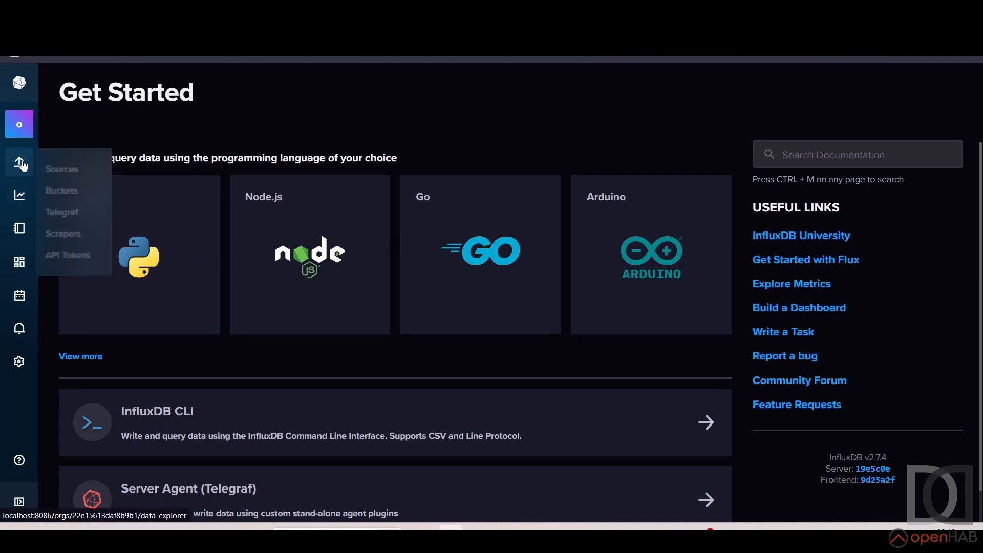
pyautogui.click(60, 256)
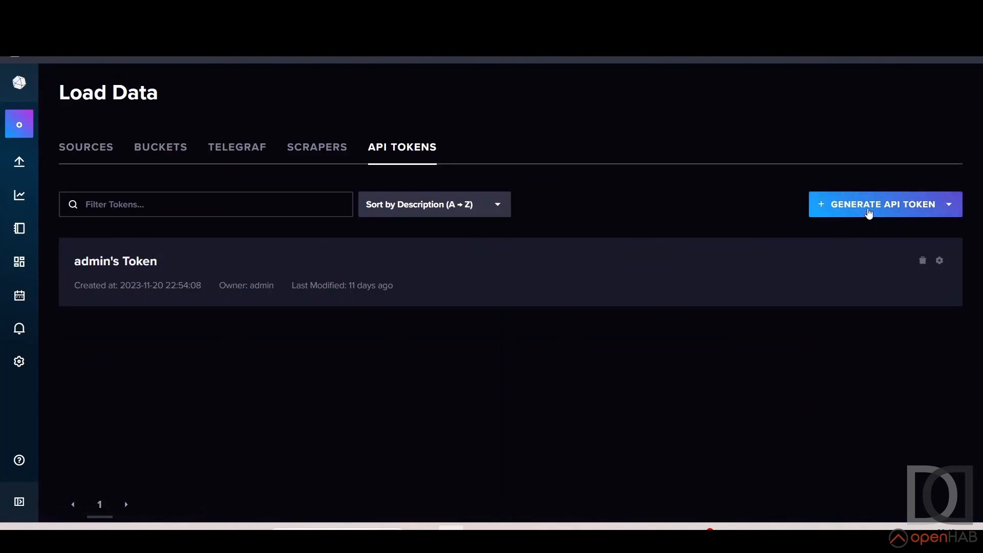
pyautogui.click(869, 213)
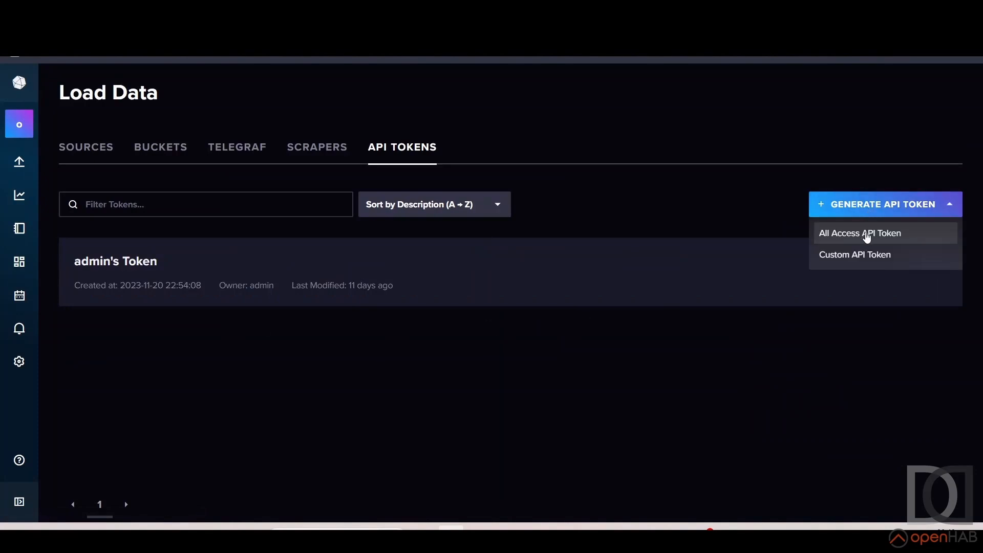
pyautogui.click(866, 235)
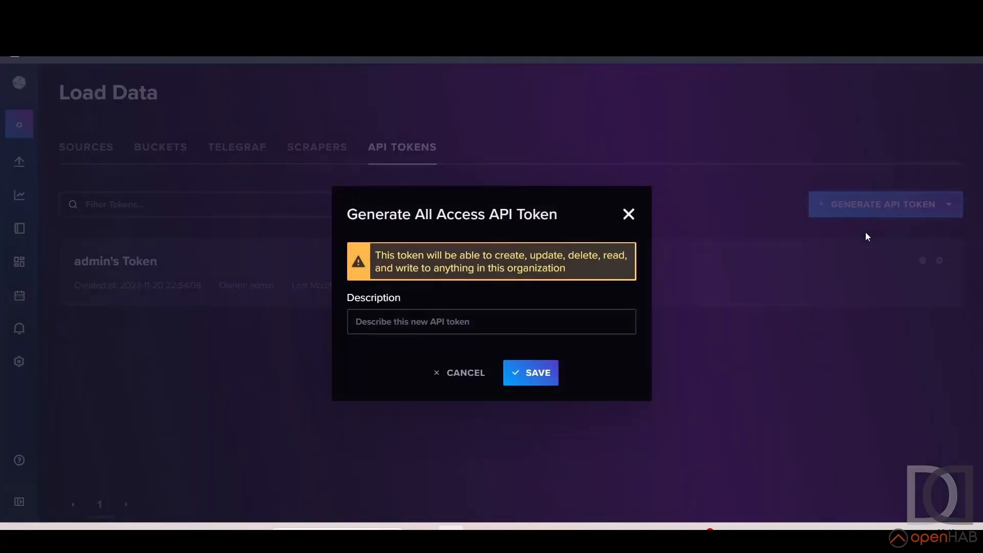
pyautogui.click(457, 317)
pyautogui.write('openhab')
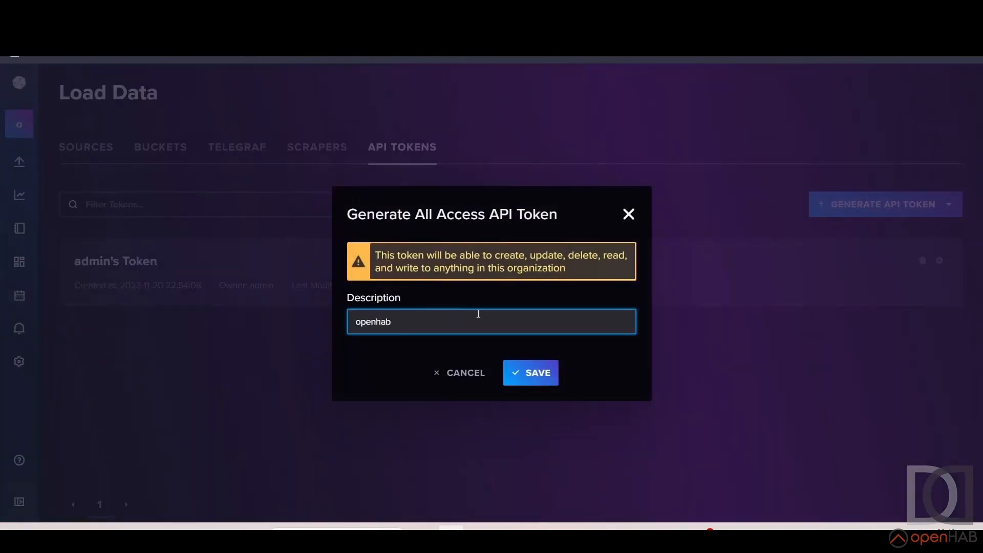
pyautogui.click(525, 373)
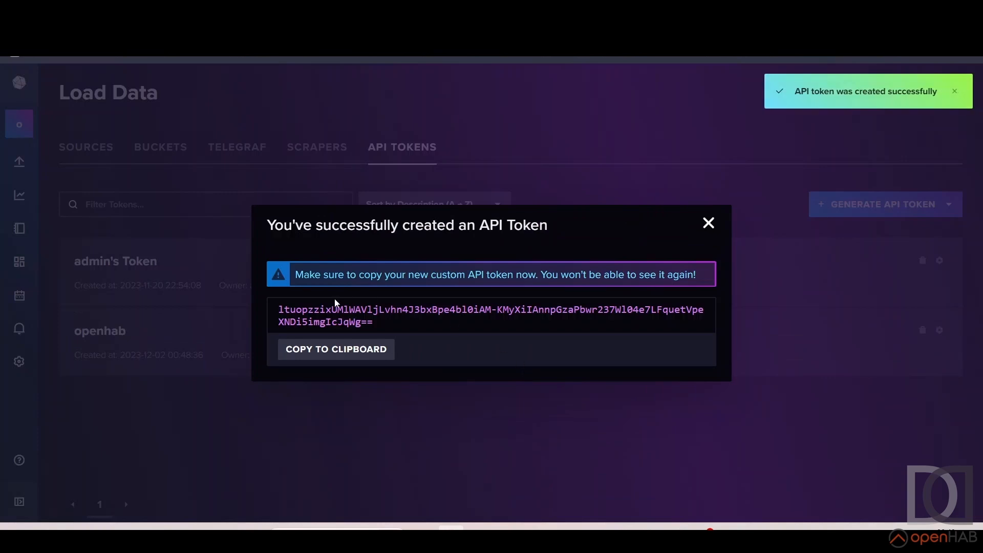
pyautogui.click(338, 352)
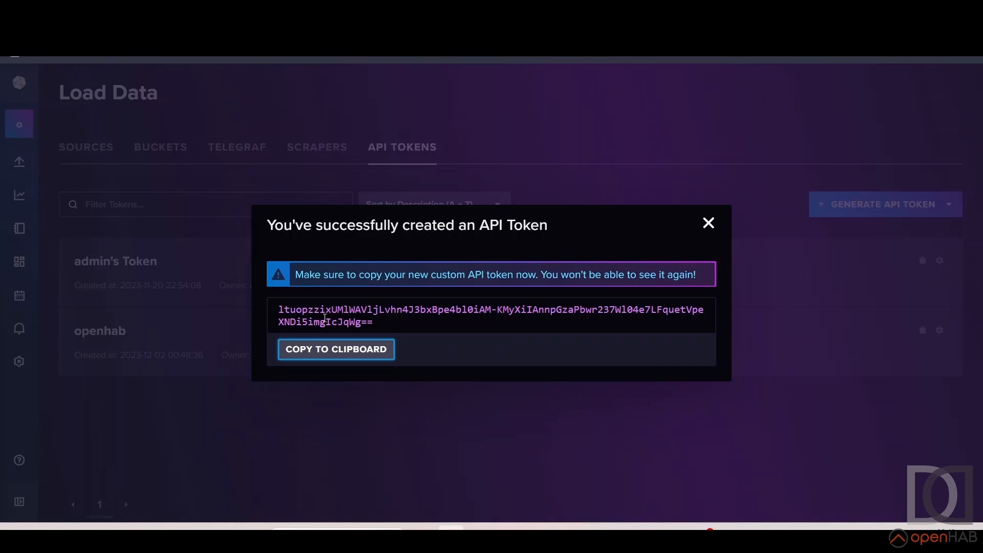
pyautogui.click(708, 224)
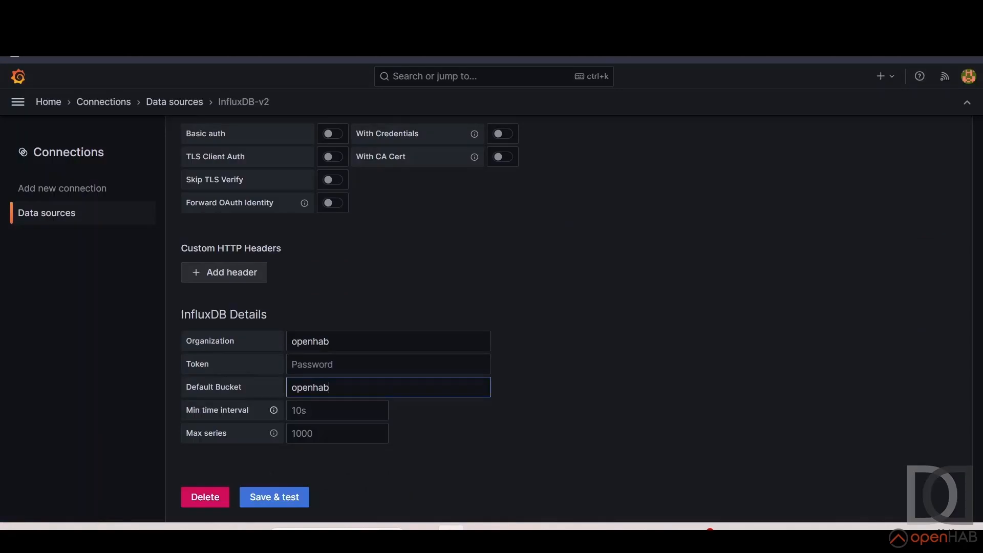
# Switch to Grafana, paste the API token into the data source's Token field, and save and test the connection
pyautogui.click(336, 364)
pyautogui.hotkey('ctrl', 'v')
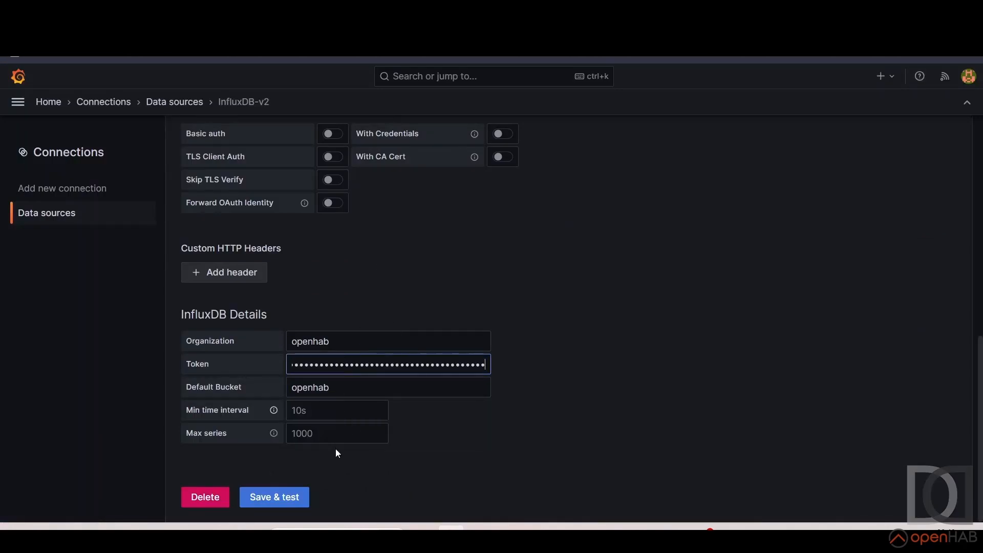
pyautogui.click(283, 503)
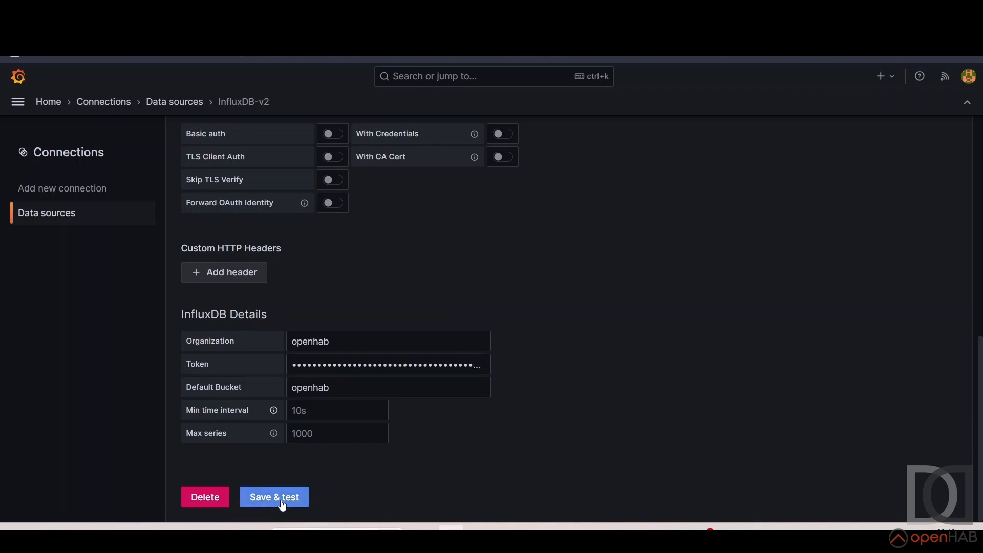
# Open the Explore view from the successful connection test and select InfluxDB-v2 as the data source
pyautogui.scroll(-1, 432, 443)
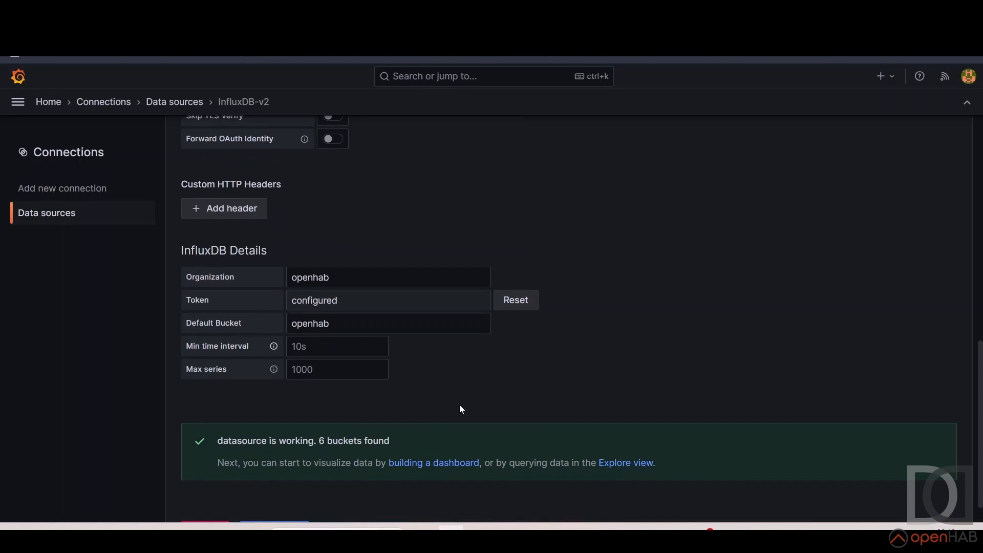
pyautogui.click(622, 466)
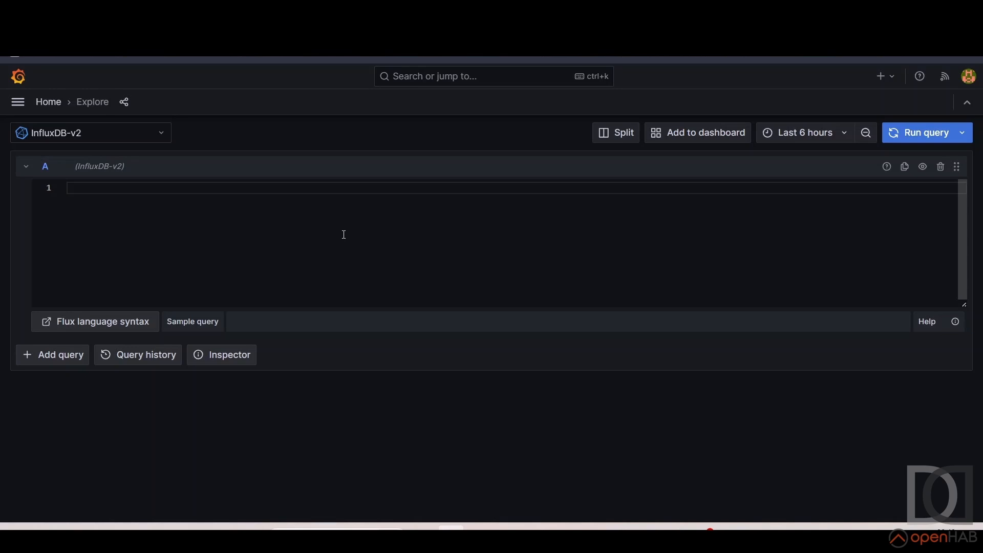
pyautogui.click(120, 133)
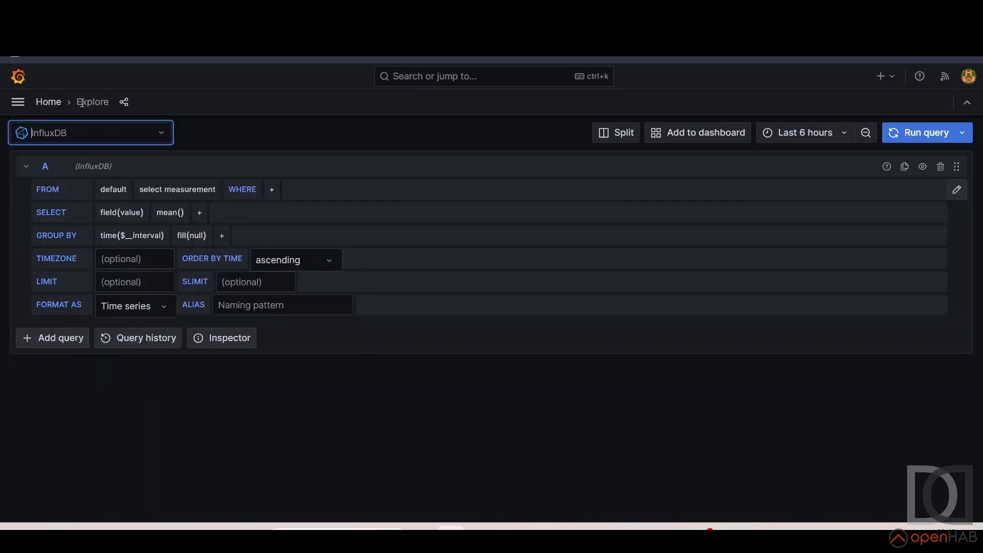
pyautogui.click(77, 133)
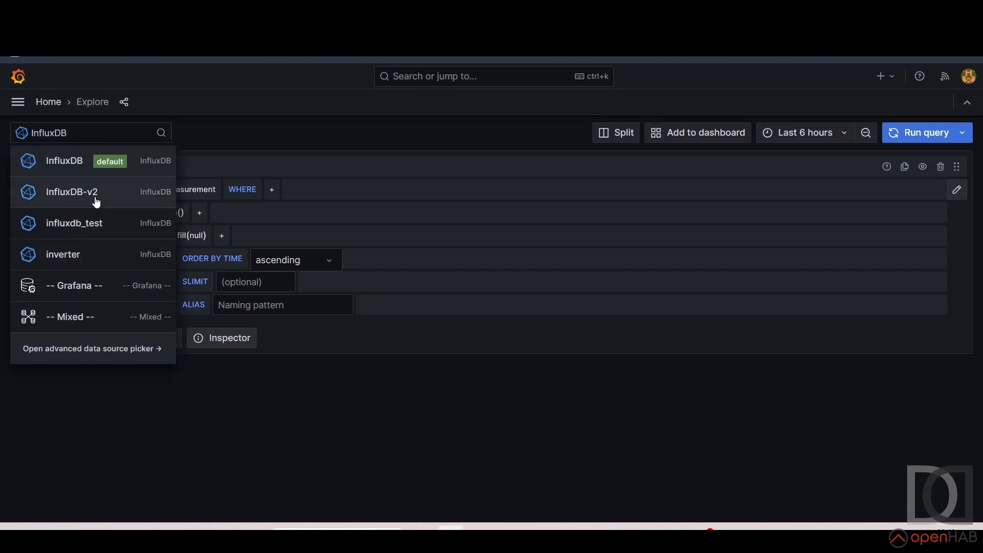
pyautogui.click(95, 197)
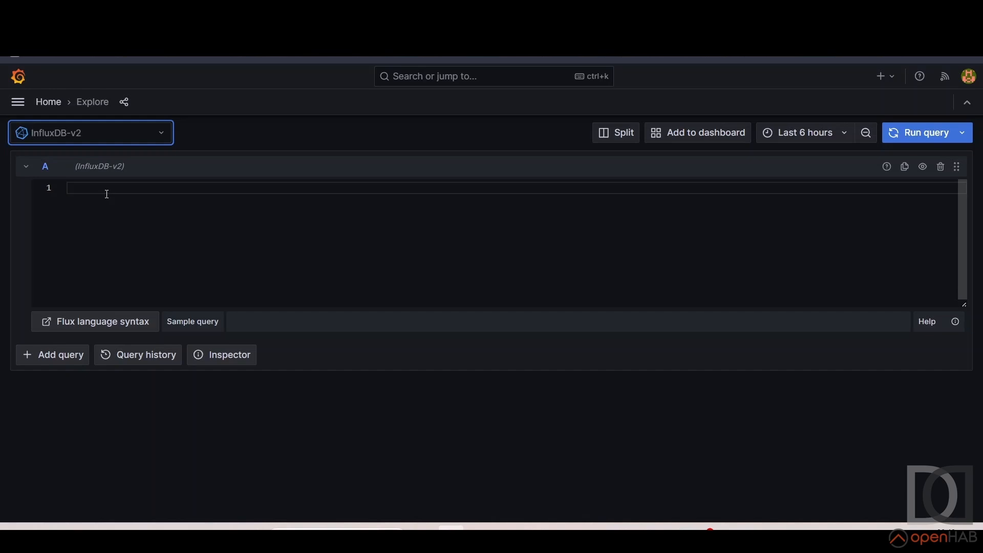
# Load the Show buckets sample query and review the available buckets in the result table
pyautogui.click(204, 324)
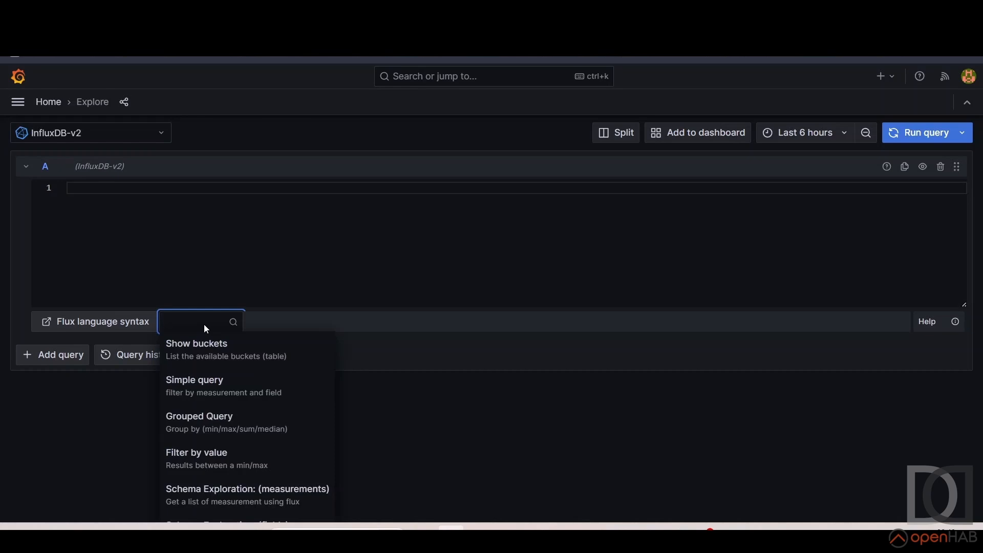
pyautogui.click(205, 353)
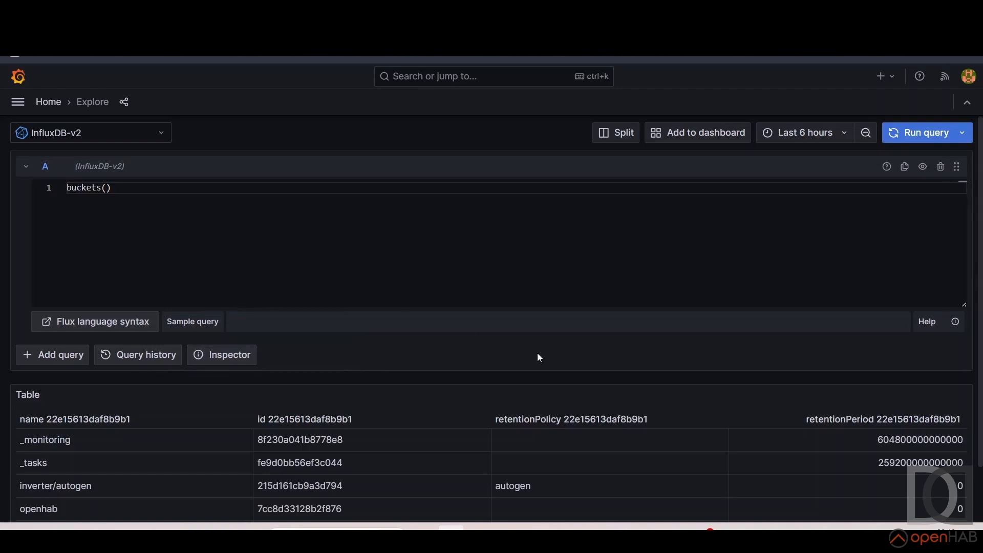
pyautogui.scroll(-1, 589, 370)
pyautogui.scroll(-1, 589, 369)
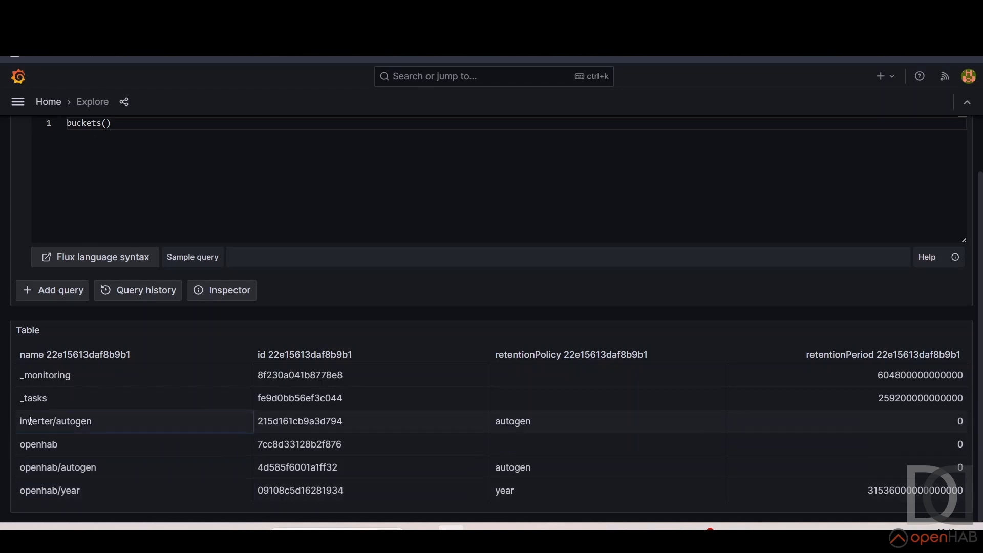
# Load the Simple query sample and set its bucket to "openhab"
pyautogui.click(204, 260)
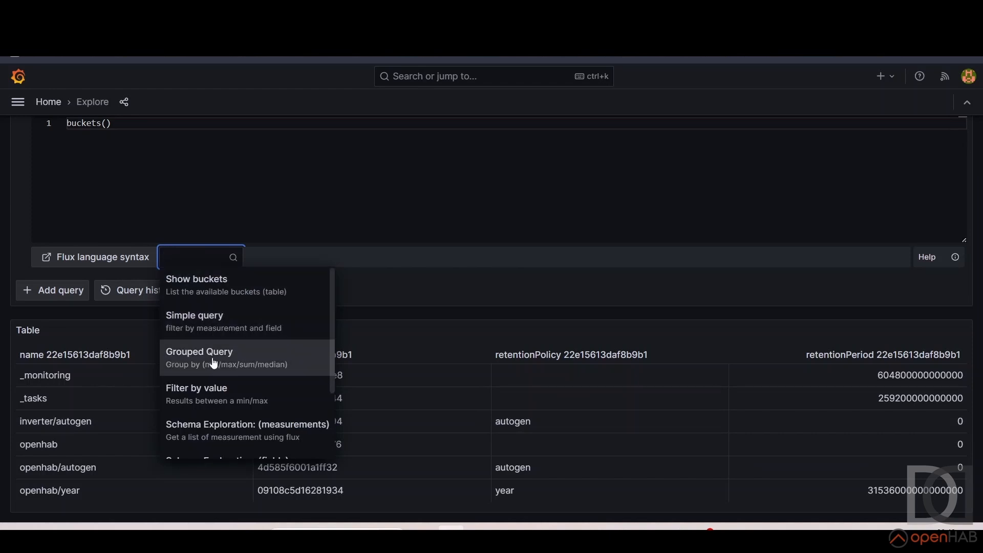
pyautogui.click(212, 323)
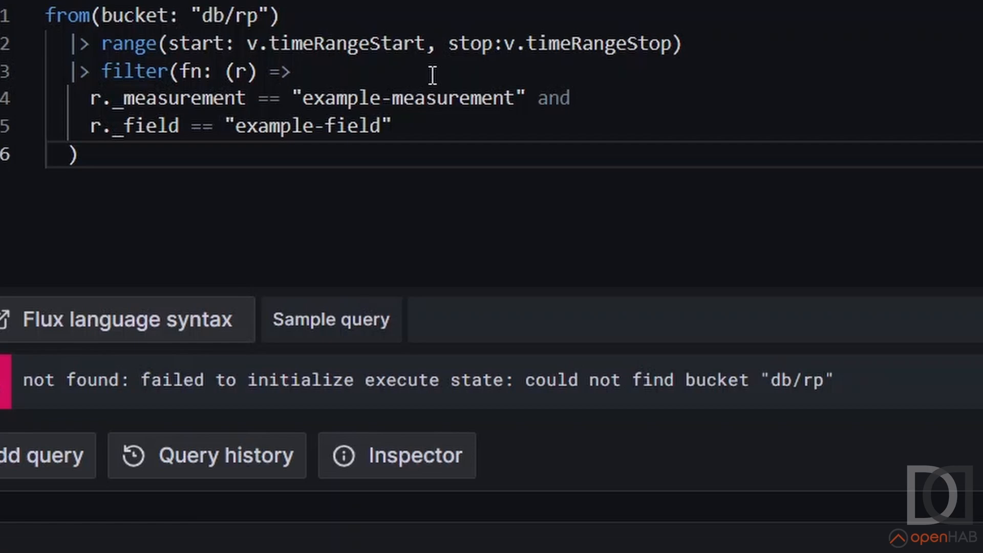
pyautogui.moveTo(204, 16); pyautogui.dragTo(262, 17)
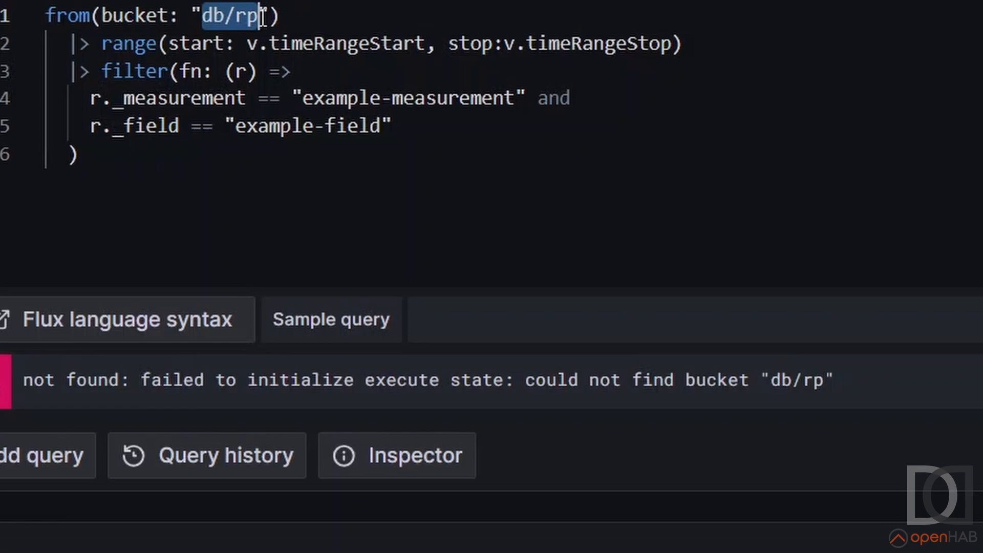
pyautogui.write('openhab')
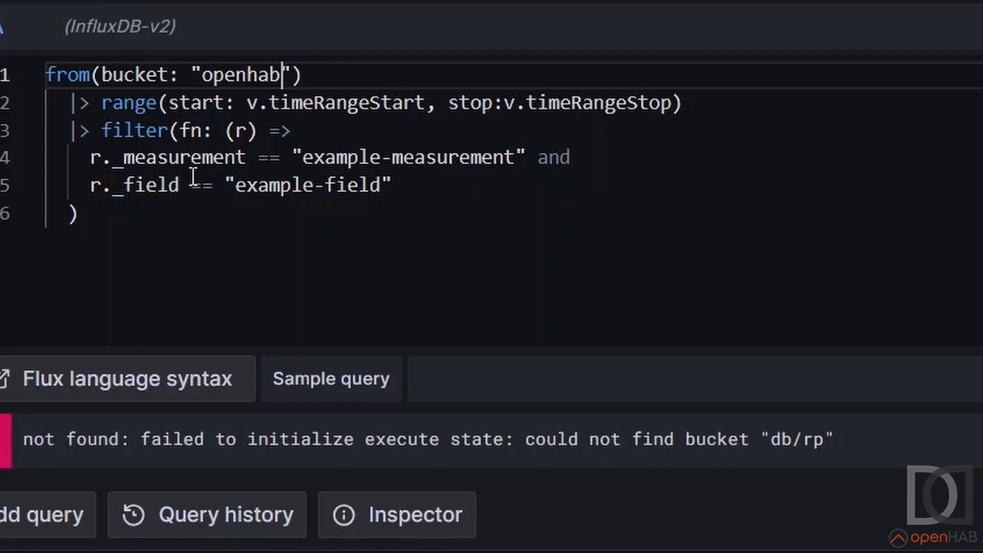
# Set the filter's measurement to "ambiente" and replace the _field key with item
pyautogui.moveTo(303, 158); pyautogui.dragTo(518, 158)
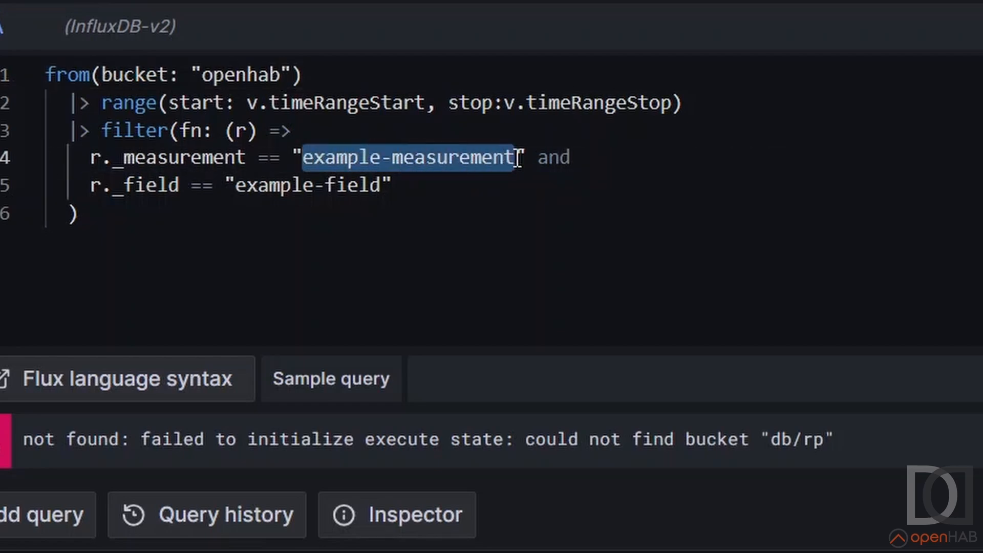
pyautogui.write('ambiente')
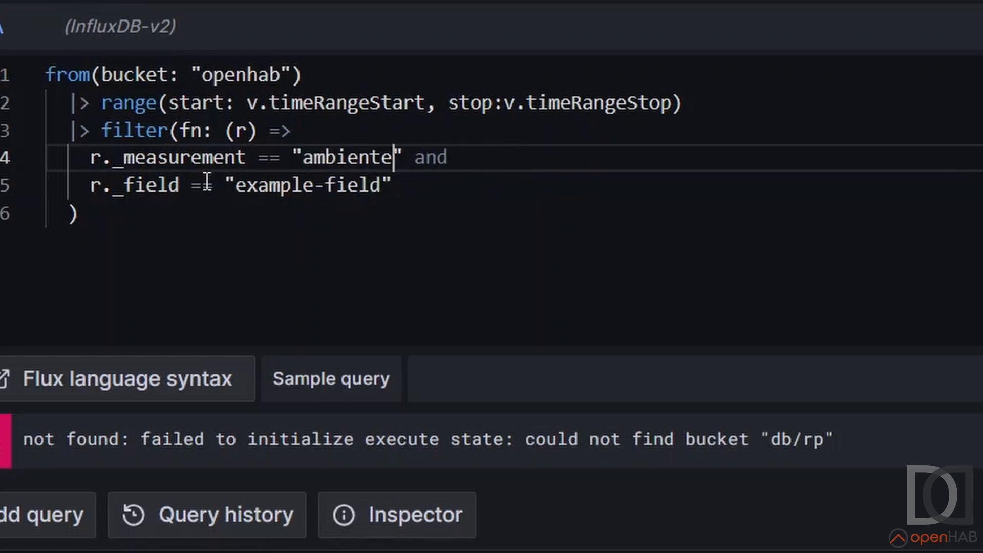
pyautogui.moveTo(115, 191); pyautogui.dragTo(180, 185)
pyautogui.write('item')
pyautogui.press('BackSpace')
pyautogui.write('m')
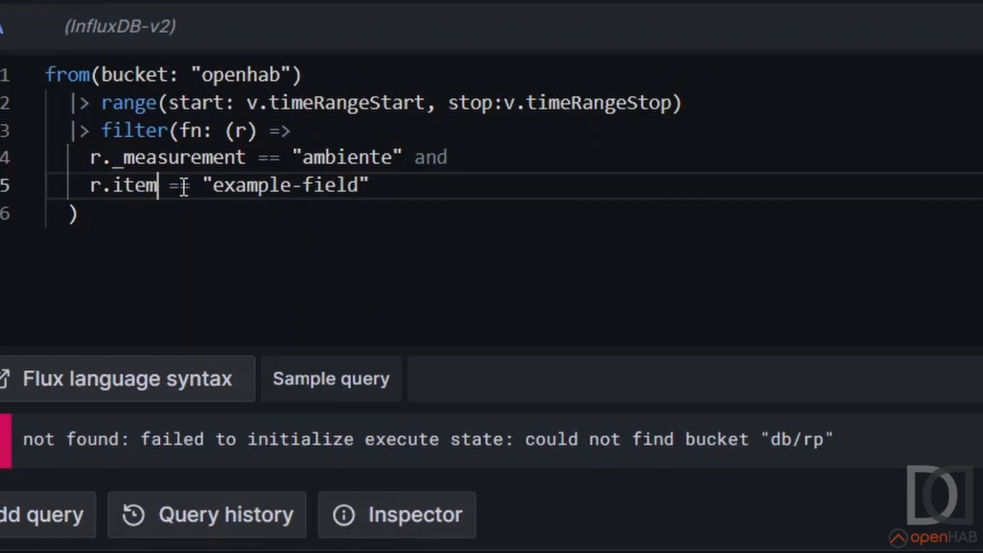
# Set the filter's item value to "grTemperatureInterno" and run the query
pyautogui.moveTo(213, 186); pyautogui.dragTo(363, 192)
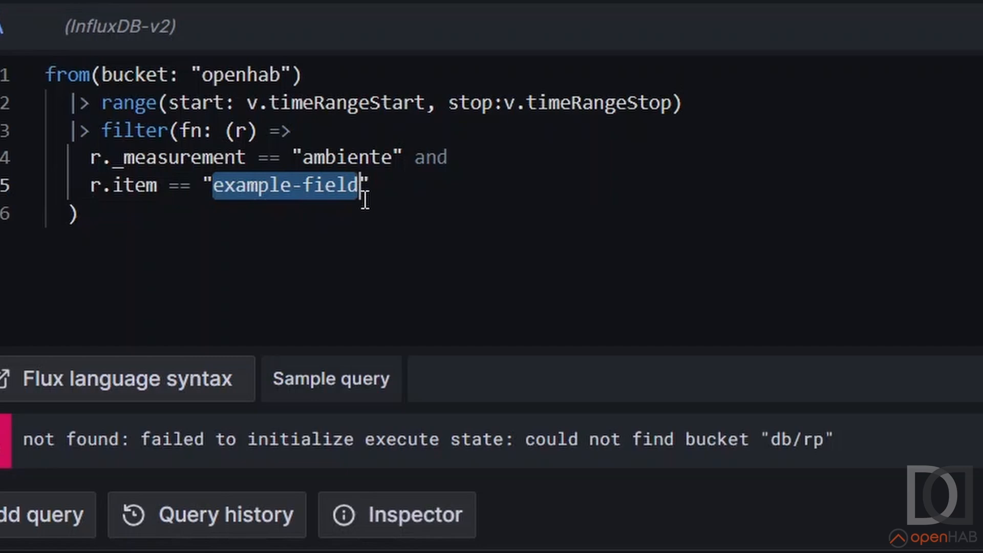
pyautogui.write('grTemper')
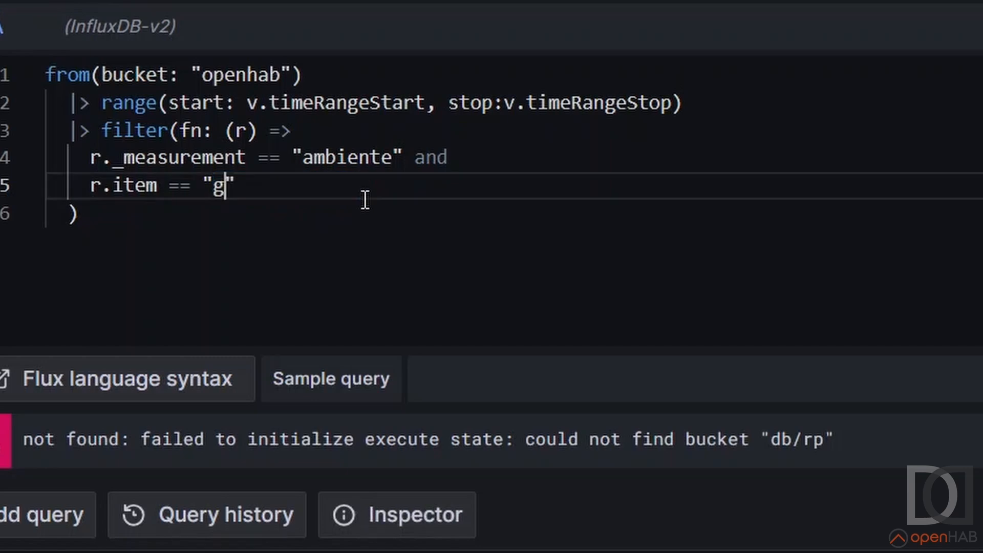
pyautogui.write('atureIn')
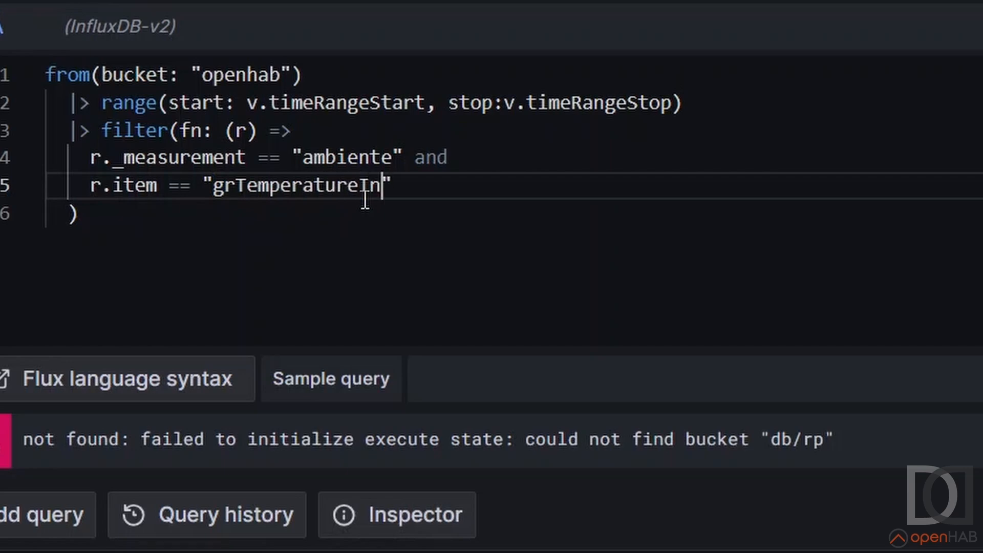
pyautogui.write('terno')
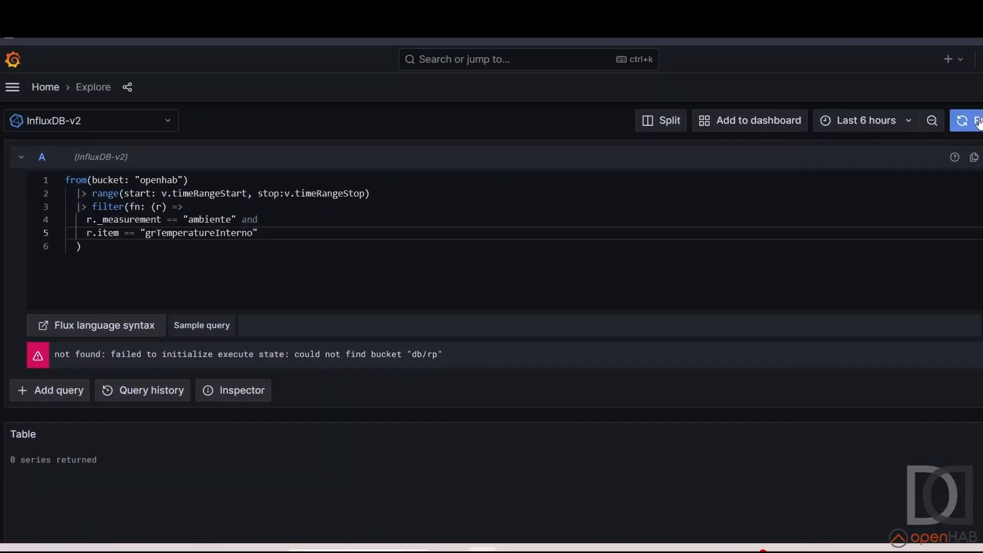
pyautogui.click(911, 133)
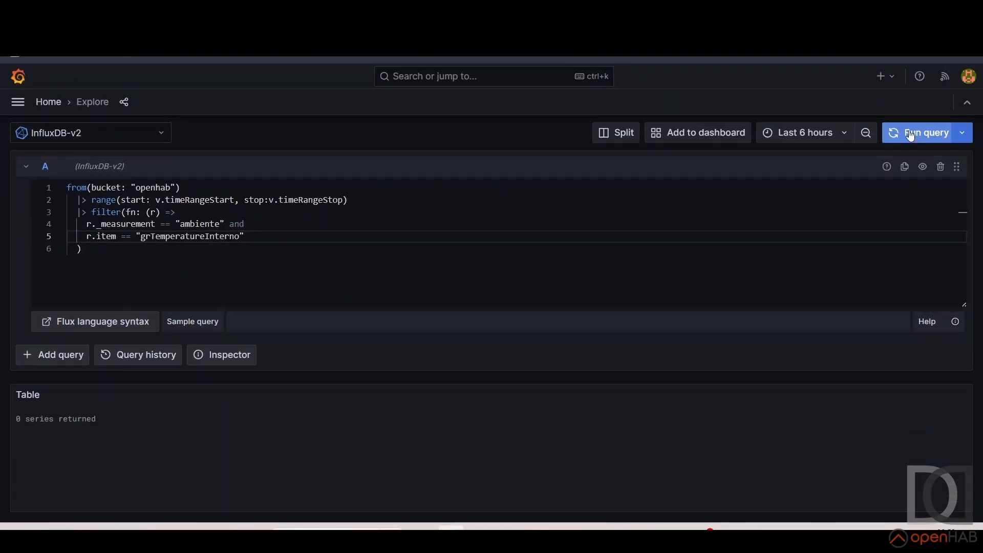
pyautogui.click(845, 138)
pyautogui.click(679, 192)
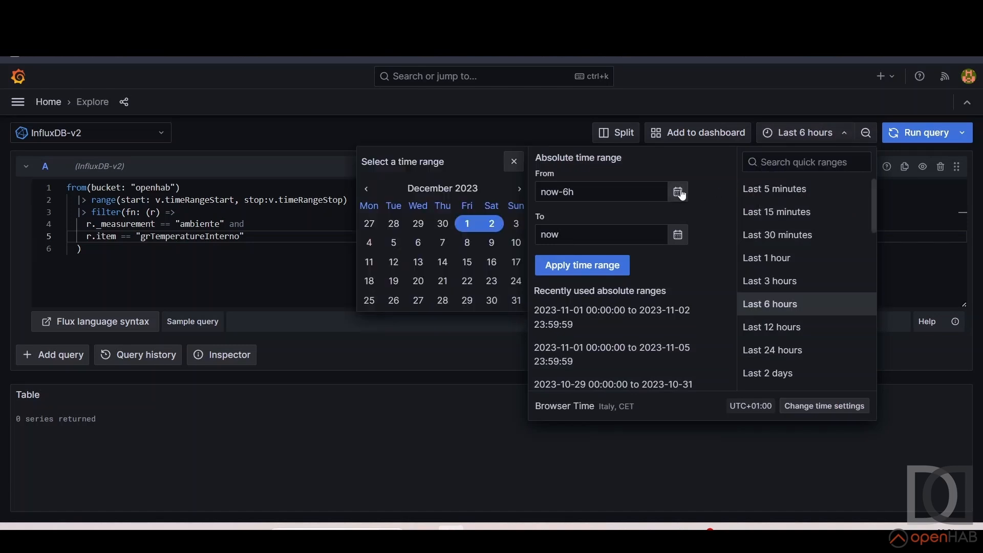
pyautogui.click(367, 189)
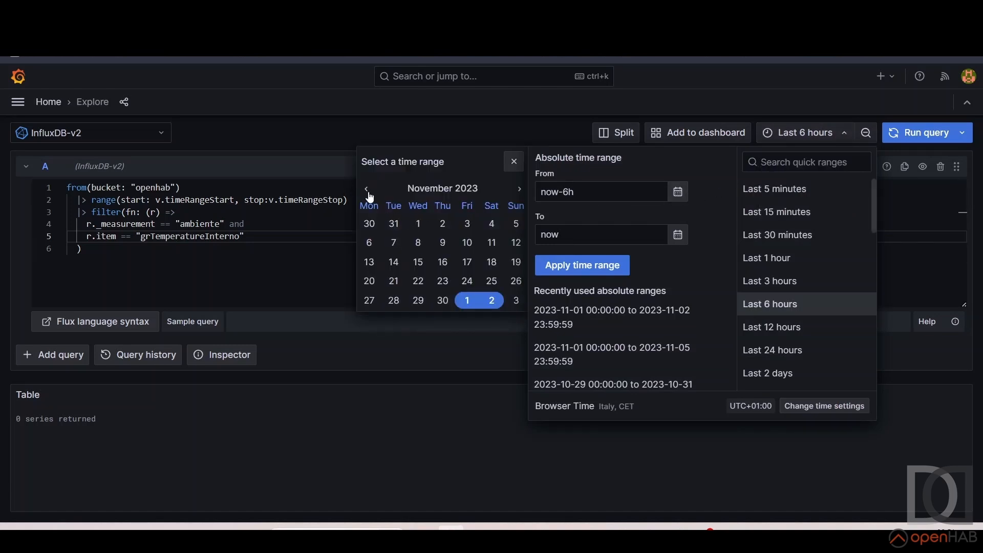
pyautogui.click(418, 228)
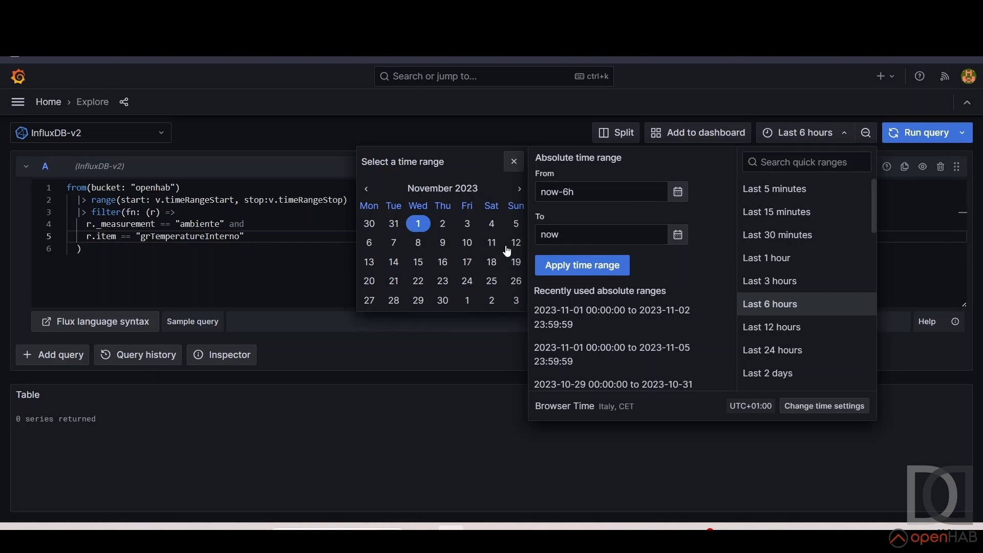
pyautogui.click(444, 225)
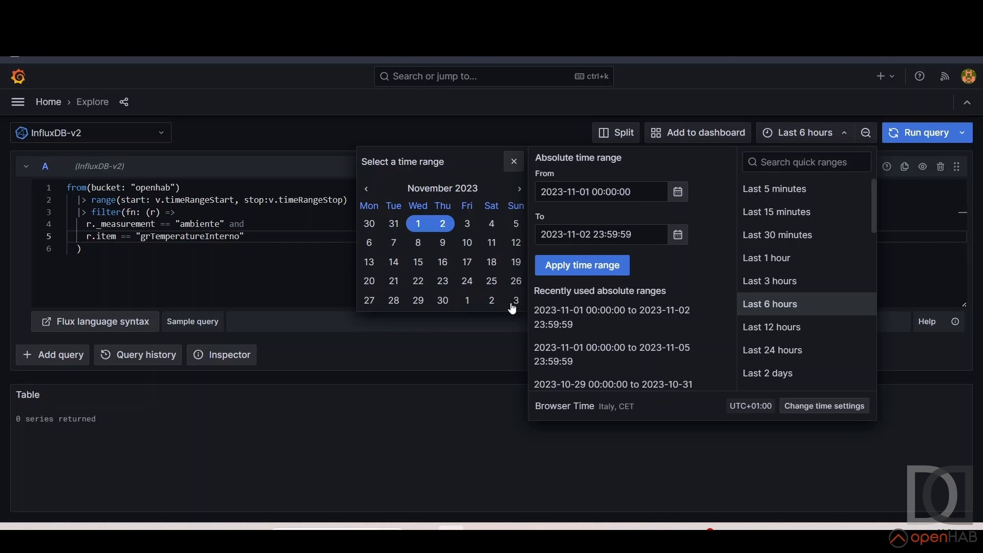
pyautogui.click(573, 267)
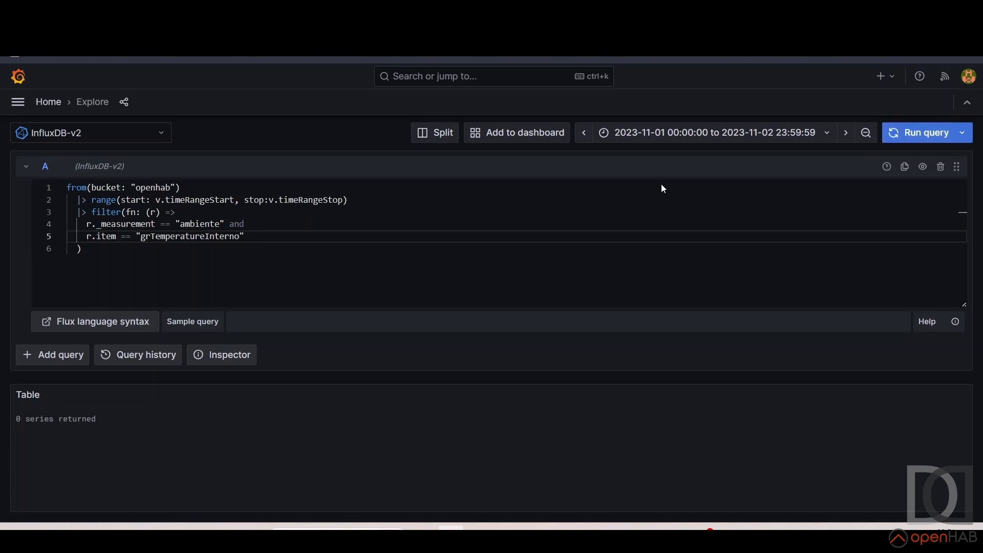
# Cut the item condition from the filter, change the bucket to "openhab/year", and run the query
pyautogui.moveTo(229, 224); pyautogui.dragTo(253, 232)
pyautogui.hotkey('ctrl', 'c')
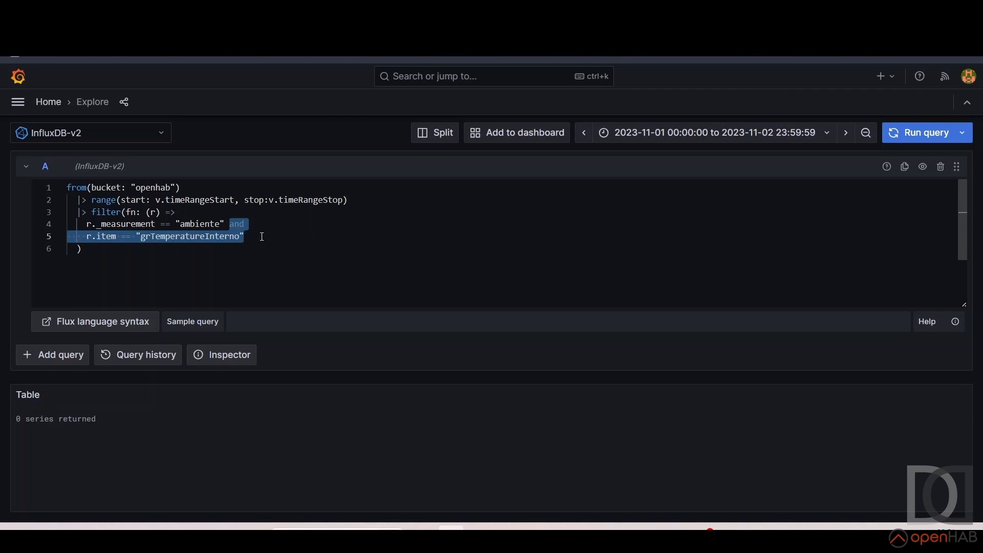
pyautogui.press('BackSpace')
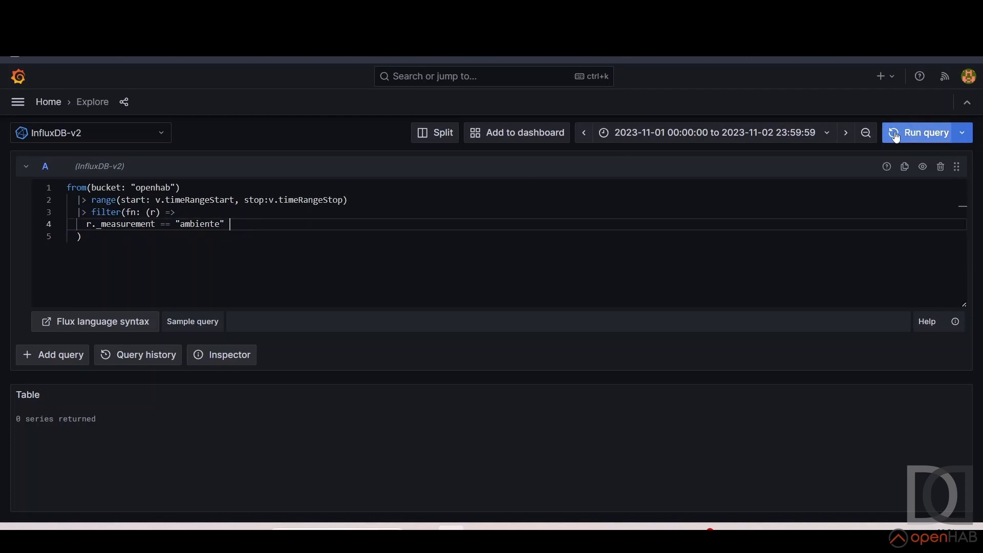
pyautogui.click(170, 187)
pyautogui.write('/autogen')
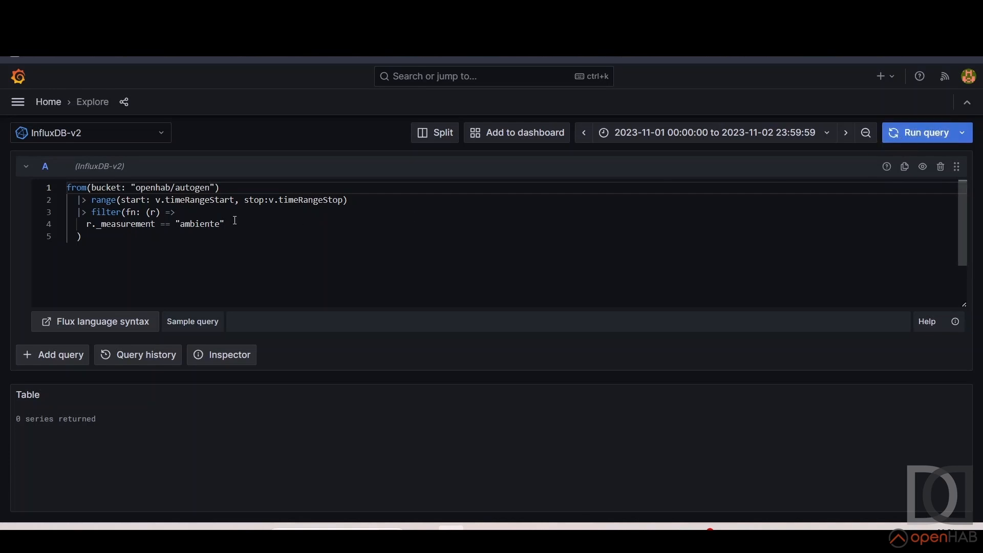
pyautogui.doubleClick(201, 187)
pyautogui.write('year')
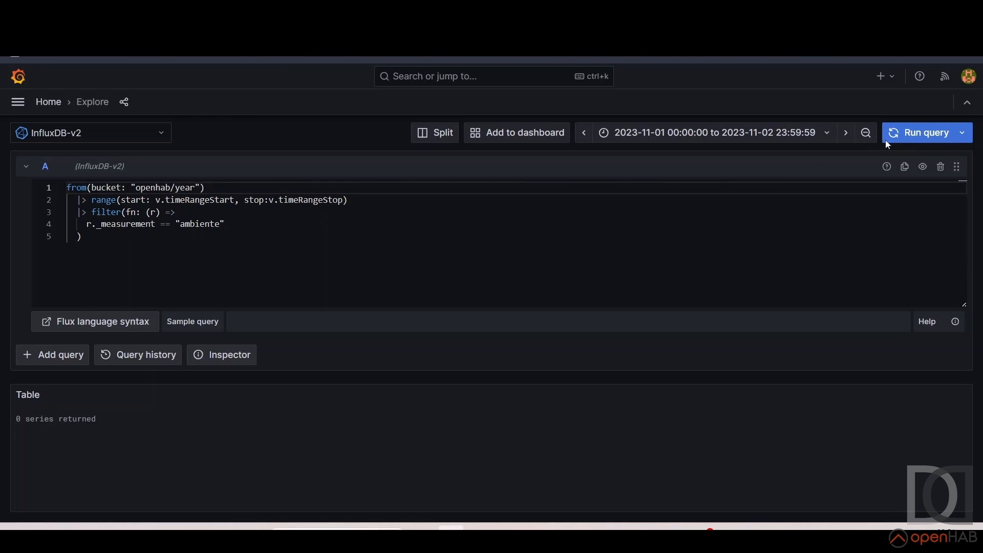
pyautogui.click(907, 136)
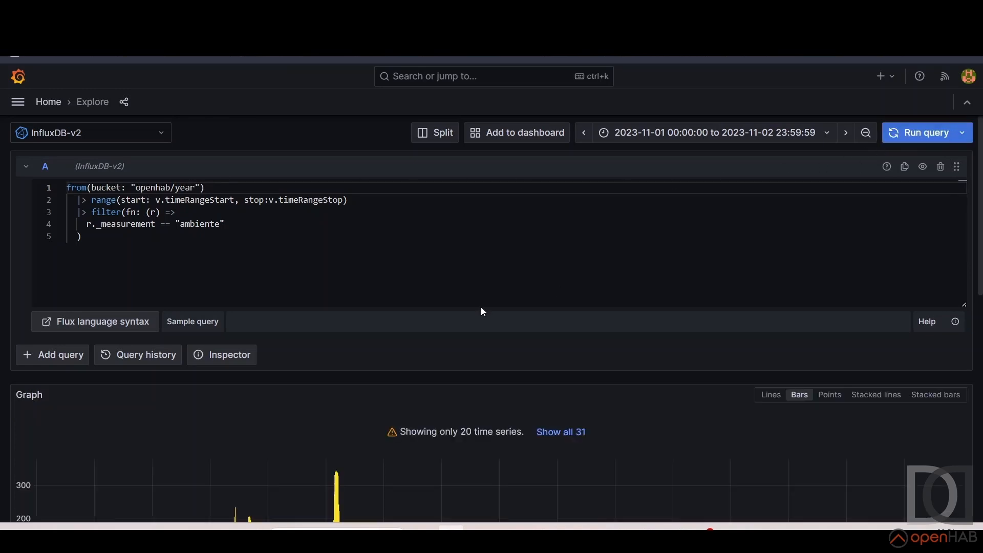
# Paste the grTemperatureInterno item condition back after the measurement filter and rerun the query
pyautogui.click(266, 225)
pyautogui.hotkey('ctrl', 'v')
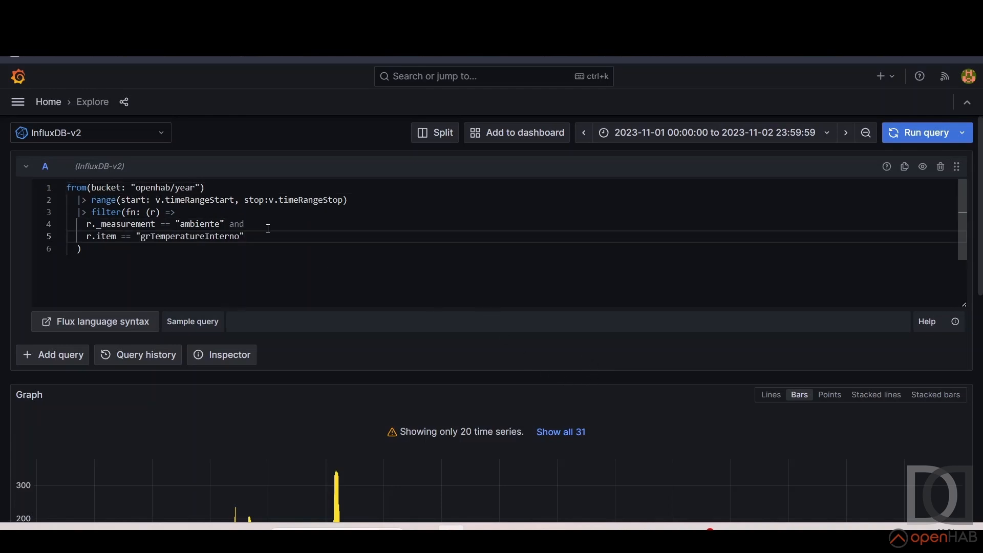
pyautogui.click(905, 134)
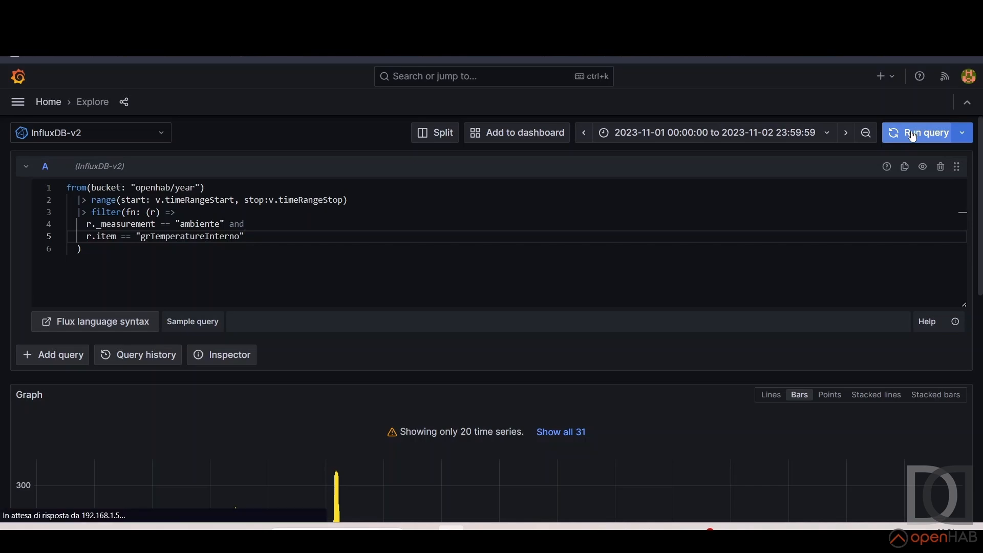
pyautogui.scroll(-3, 437, 298)
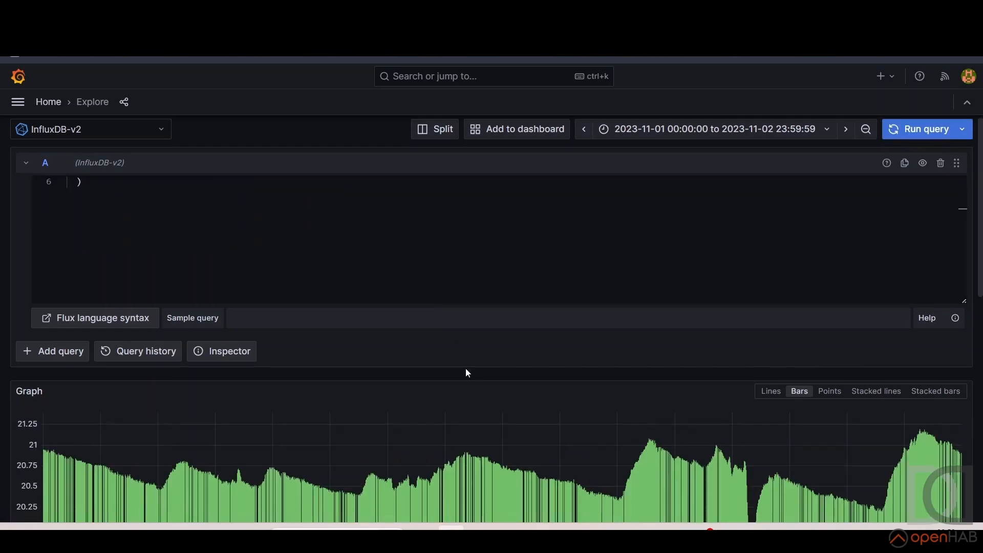
pyautogui.scroll(-5, 466, 369)
pyautogui.scroll(1, 463, 368)
pyautogui.moveTo(389, 251); pyautogui.dragTo(528, 250)
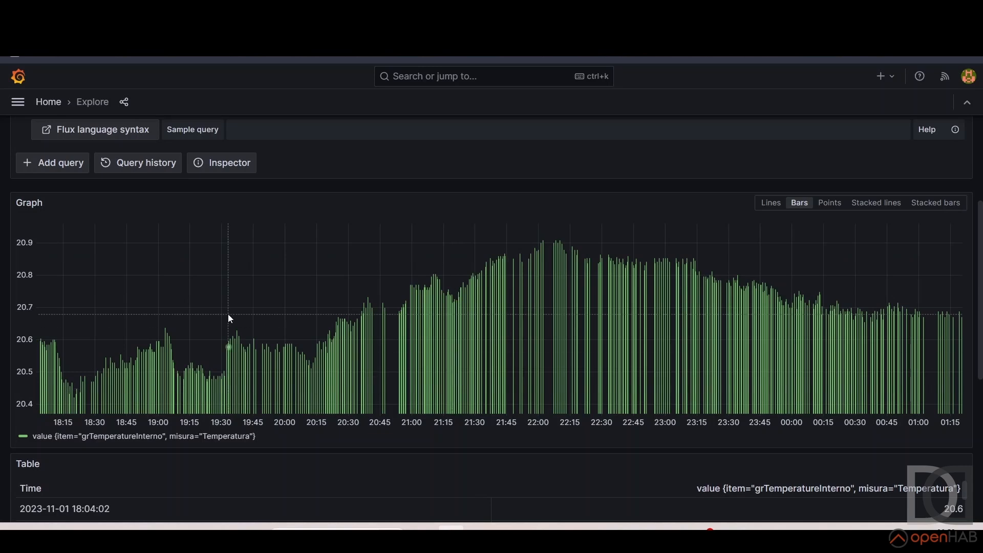
pyautogui.scroll(3, 229, 314)
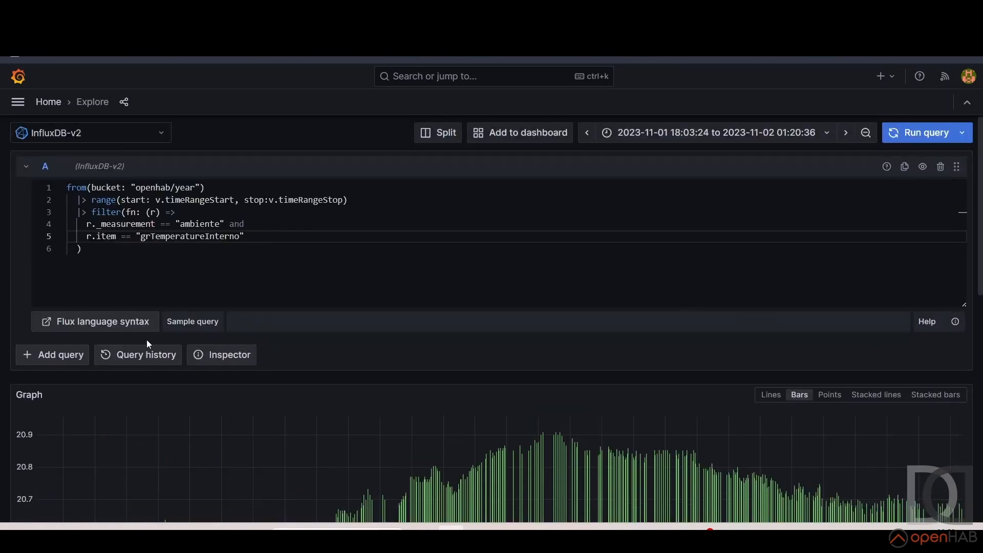
# Add query B with the buckets() sample query and view its table of buckets
pyautogui.click(55, 353)
pyautogui.scroll(-2, 167, 340)
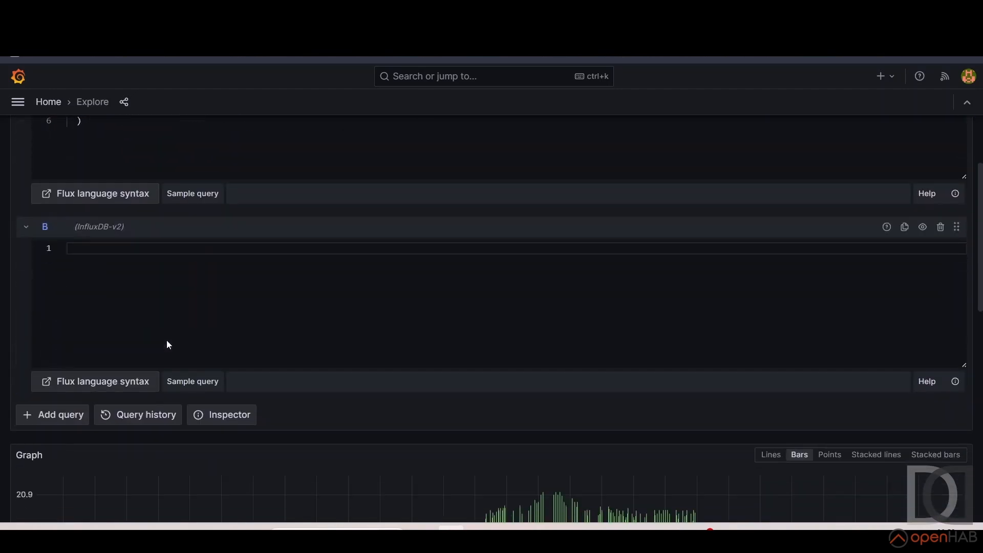
pyautogui.click(198, 382)
pyautogui.click(207, 415)
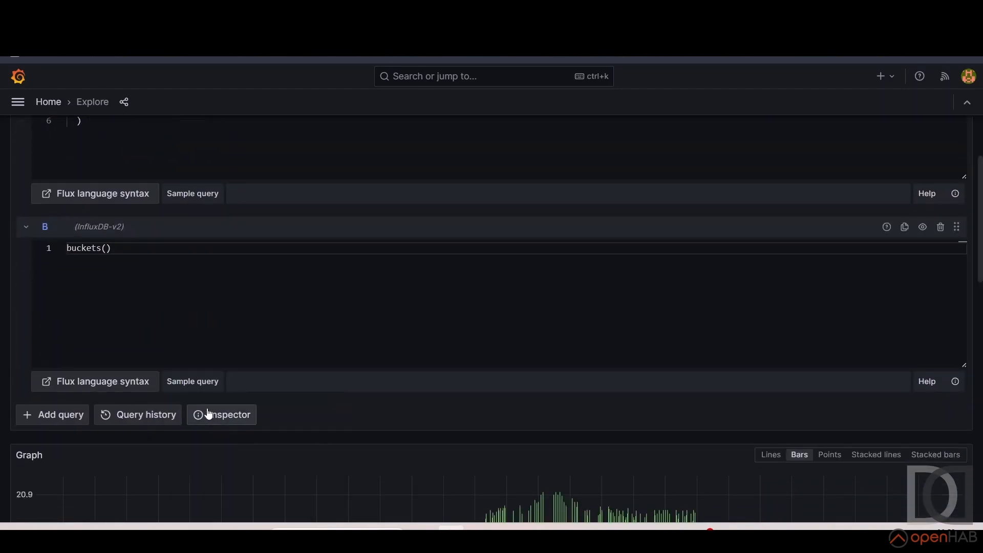
pyautogui.scroll(-8, 553, 400)
pyautogui.scroll(-10, 553, 398)
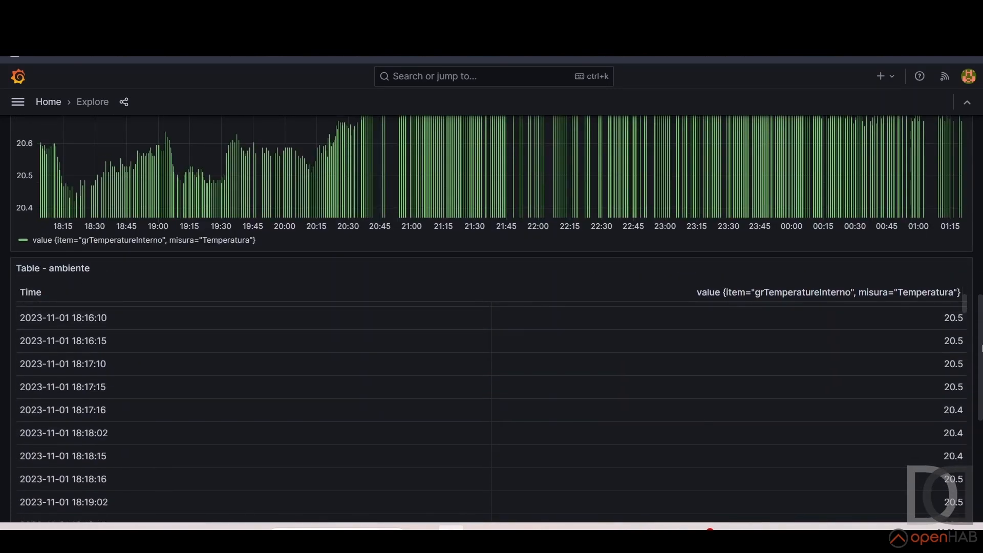
pyautogui.scroll(-6, 981, 348)
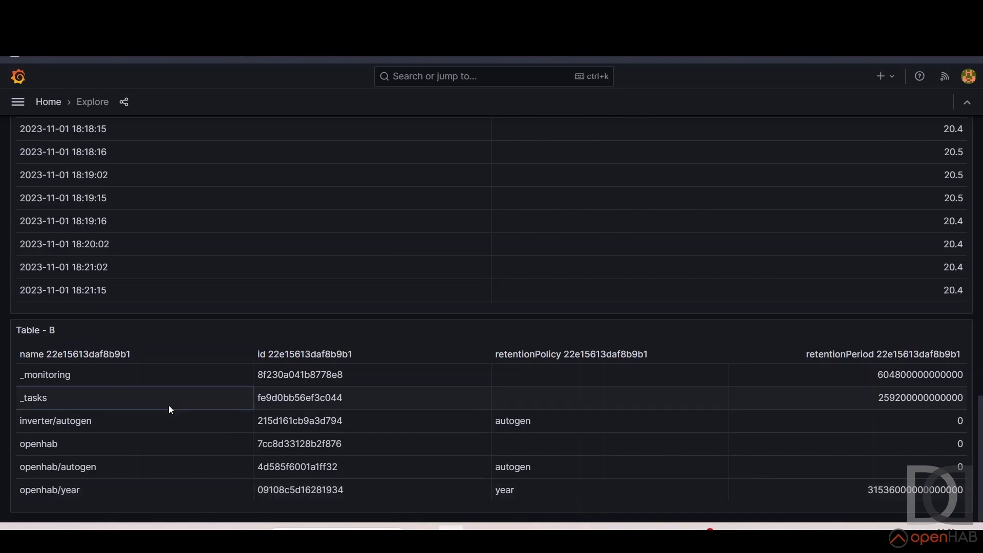
# Replace query B with the "Schema Exploration: (measurements)" sample query
pyautogui.scroll(10, 241, 408)
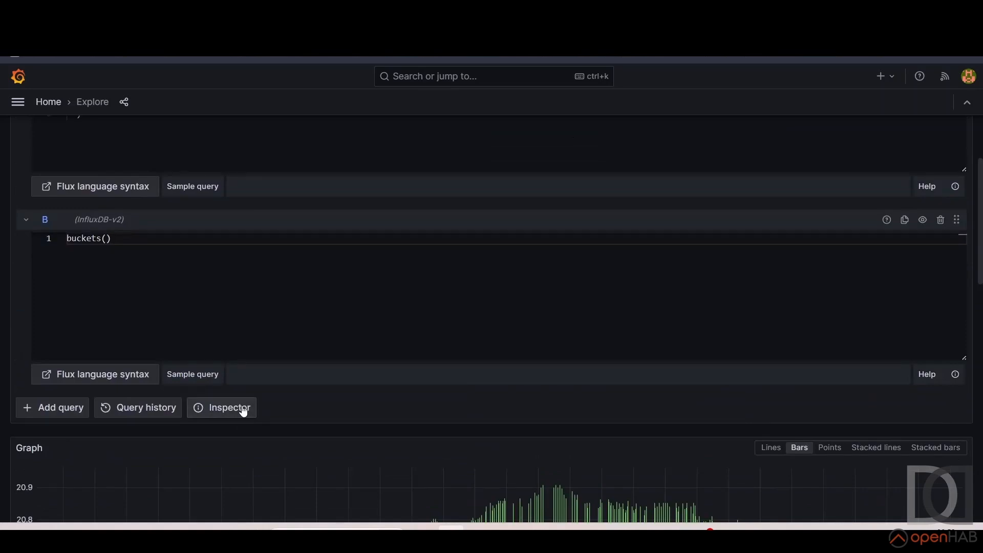
pyautogui.click(209, 376)
pyautogui.scroll(-2, 227, 415)
pyautogui.scroll(-1, 227, 415)
pyautogui.scroll(-1, 275, 402)
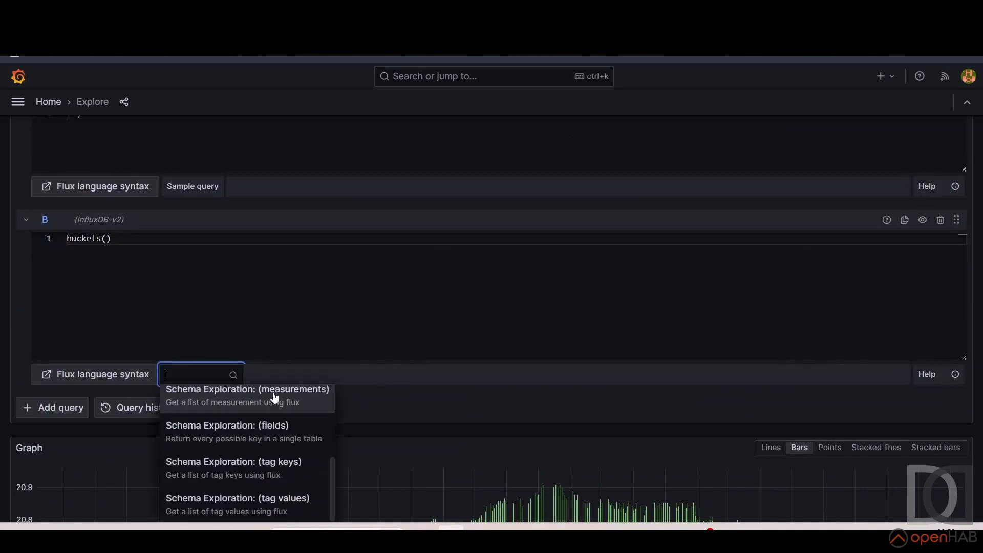
pyautogui.scroll(2, 279, 420)
pyautogui.scroll(-1, 282, 432)
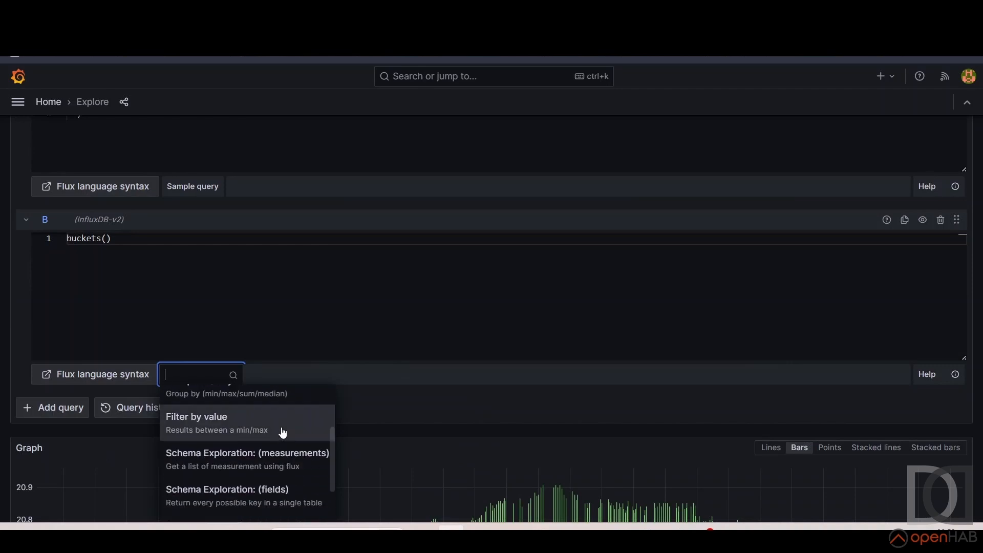
pyautogui.click(281, 464)
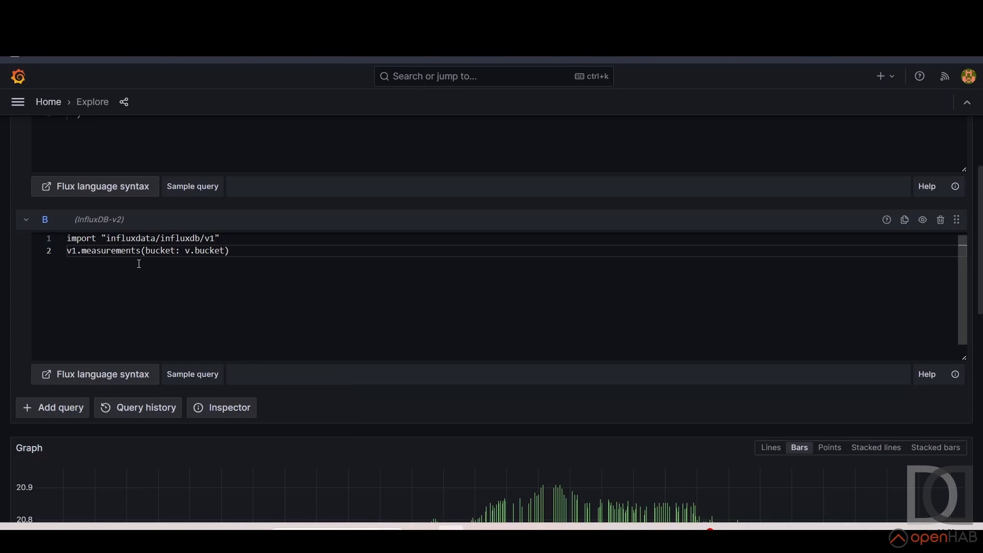
# Replace v.bucket with "openhab" in query B's v1.measurements call
pyautogui.moveTo(184, 251); pyautogui.dragTo(227, 251)
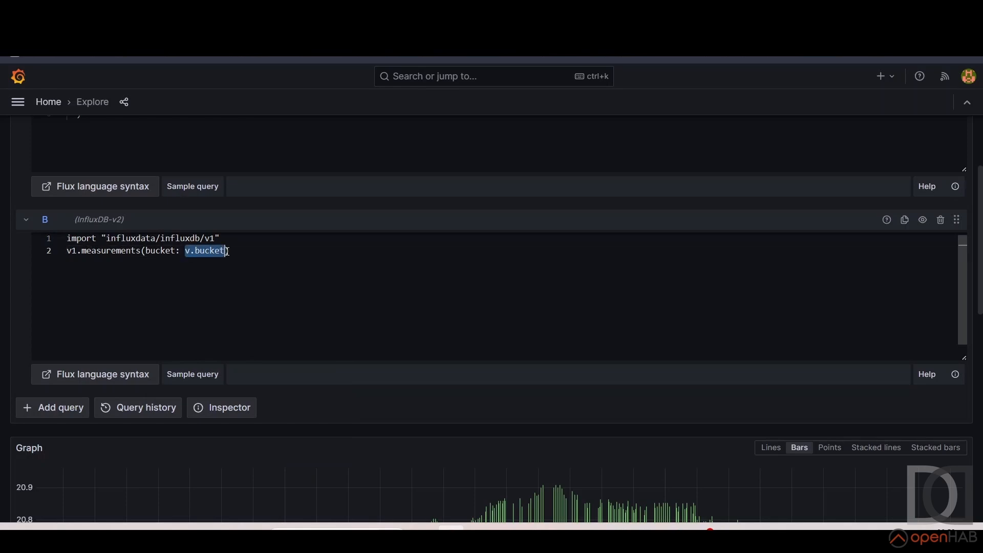
pyautogui.press('BackSpace')
pyautogui.write('"pe')
pyautogui.press('BackSpace')
pyautogui.press('BackSpace')
pyautogui.write('openhab')
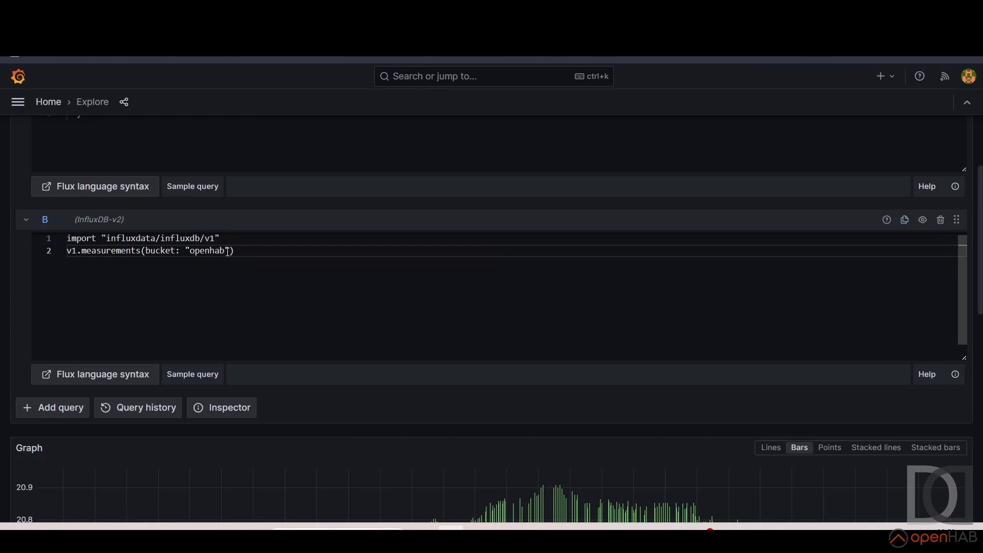
# Disable query A, the temperature query, so that only the measurements query is executed
pyautogui.scroll(3, 768, 195)
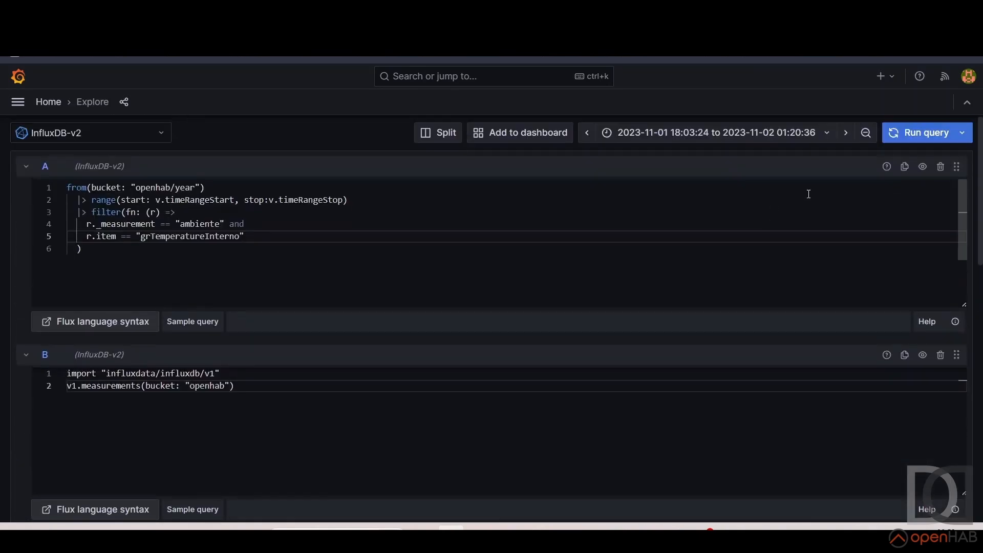
pyautogui.click(922, 167)
pyautogui.scroll(-2, 897, 223)
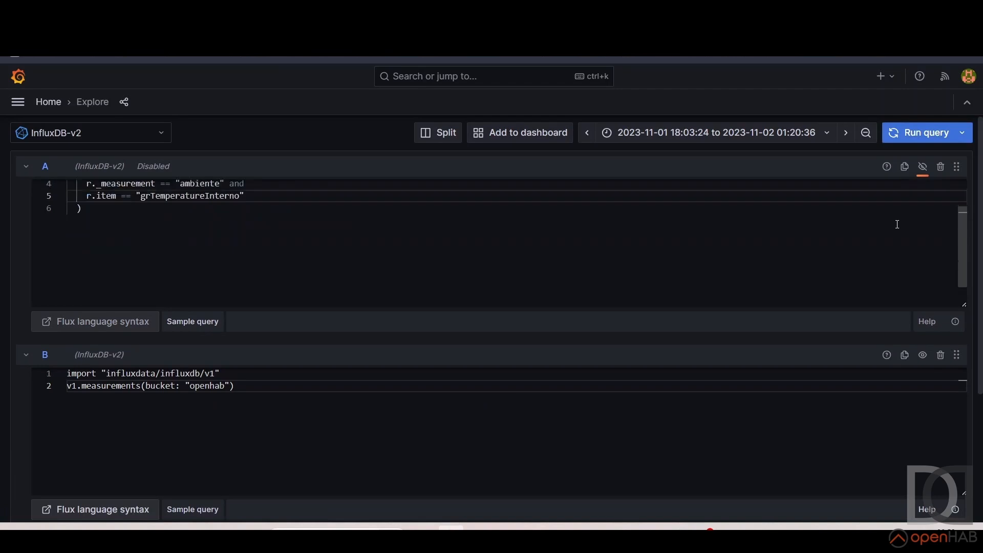
pyautogui.scroll(-4, 923, 321)
pyautogui.scroll(3, 272, 458)
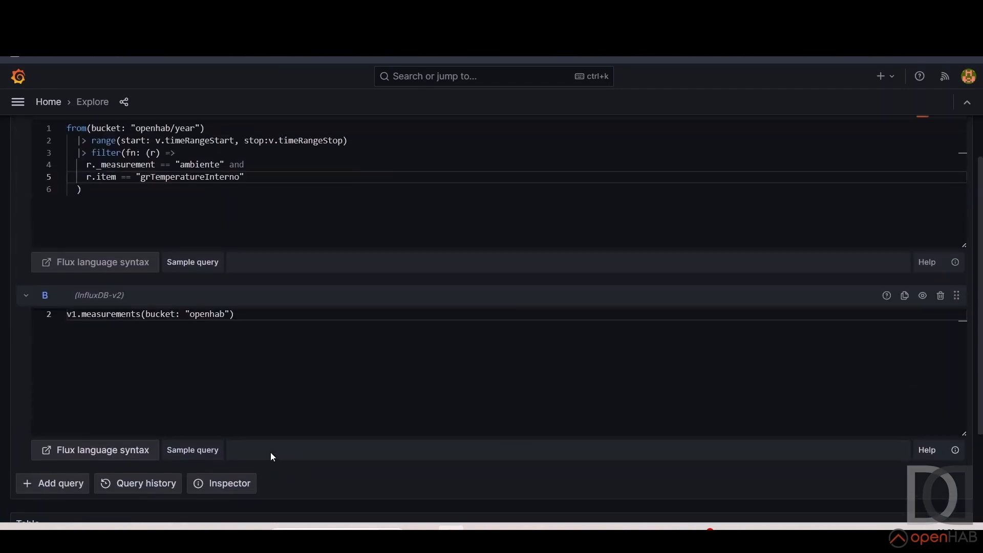
# Extend the bucket name in query B to "openhab/year" and run the query
pyautogui.click(228, 315)
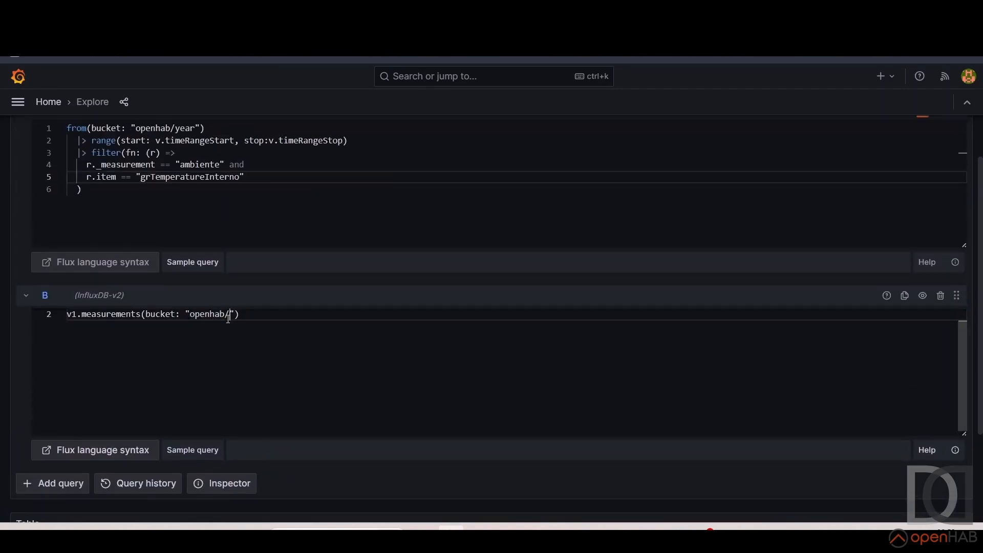
pyautogui.write('/year')
pyautogui.click(272, 329)
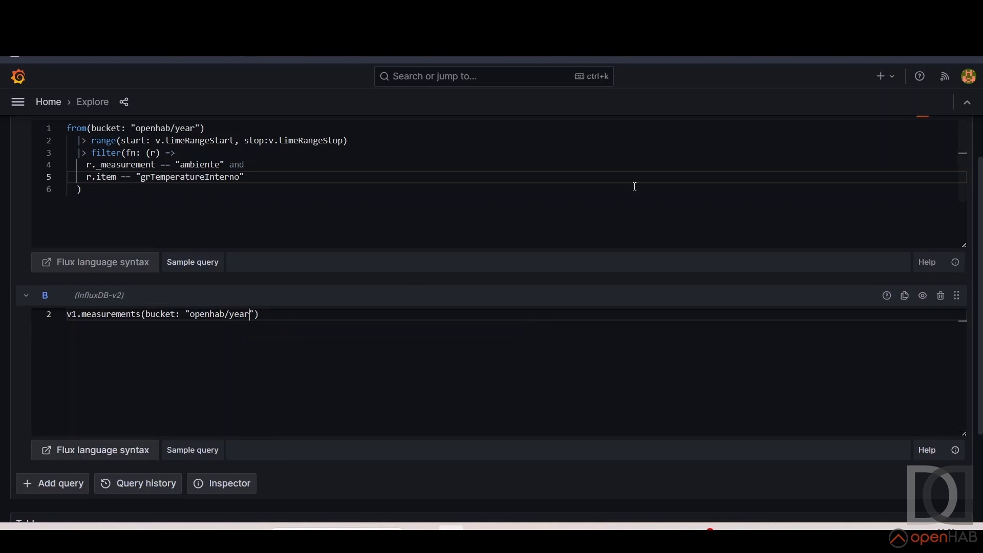
pyautogui.moveTo(981, 208); pyautogui.dragTo(980, 135)
pyautogui.click(931, 135)
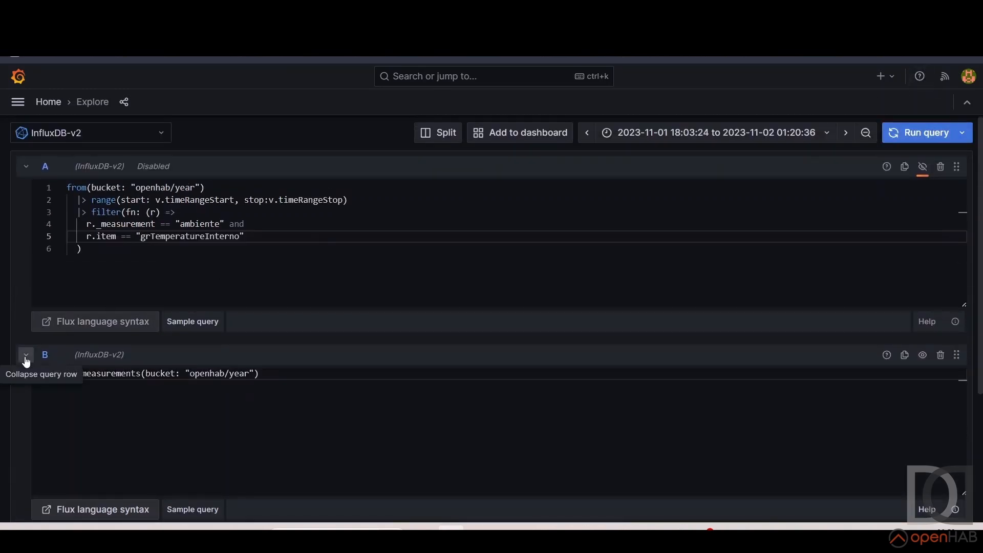
# Move query B above query A and collapse query A
pyautogui.click(51, 355)
pyautogui.click(245, 356)
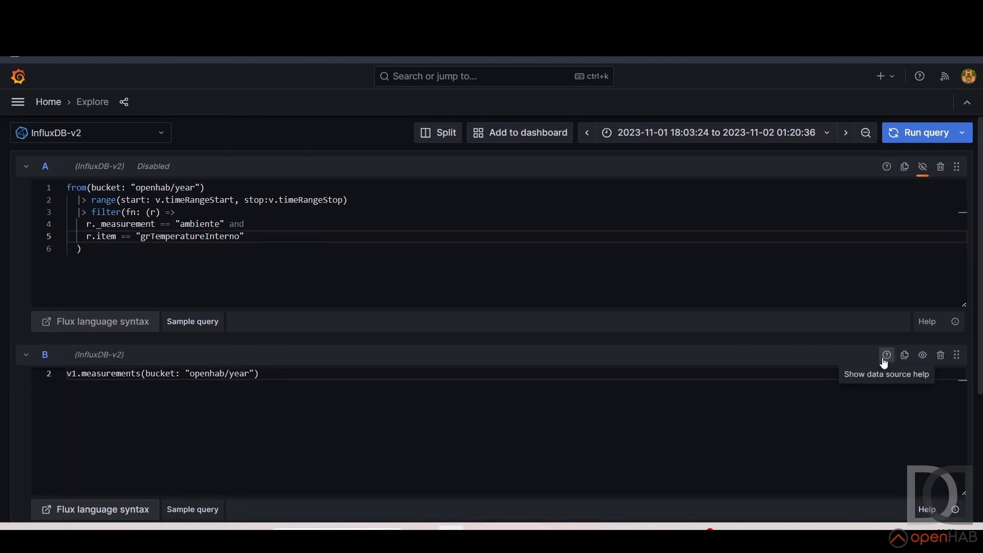
pyautogui.moveTo(961, 343); pyautogui.dragTo(971, 165)
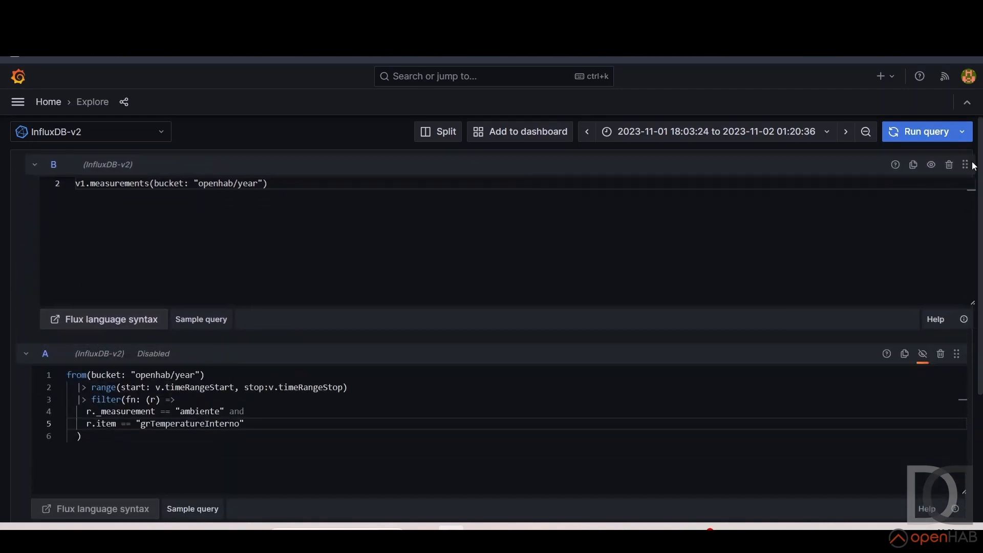
pyautogui.click(26, 353)
# Rerun the measurements query and examine the full list of measurements stored in the openhab/year bucket
pyautogui.click(918, 131)
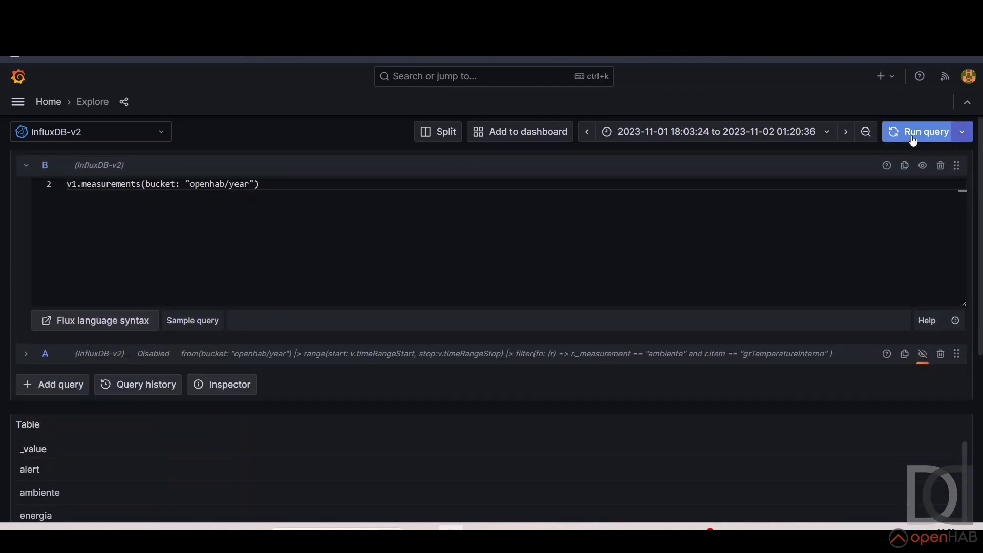
pyautogui.scroll(-1, 206, 454)
pyautogui.scroll(-3, 206, 454)
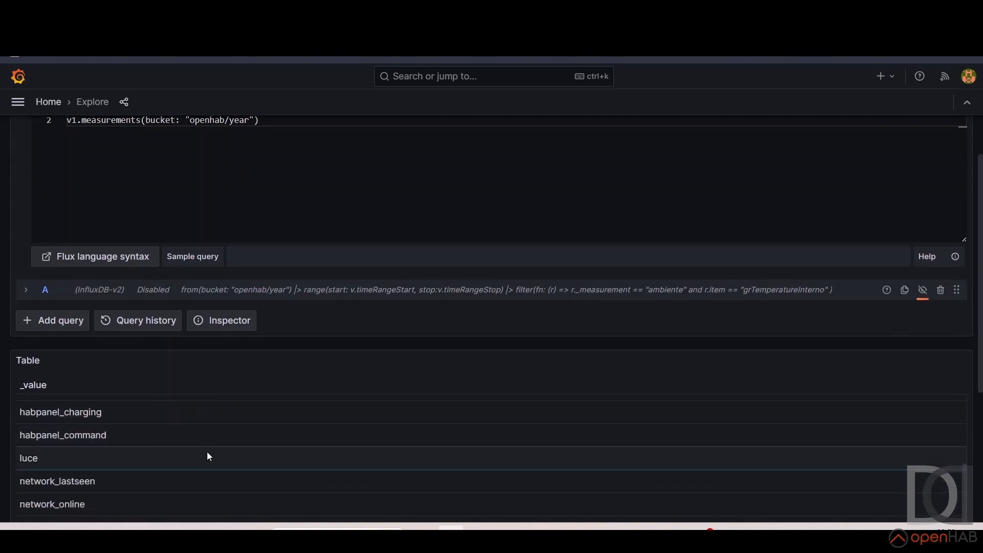
pyautogui.scroll(-5, 207, 448)
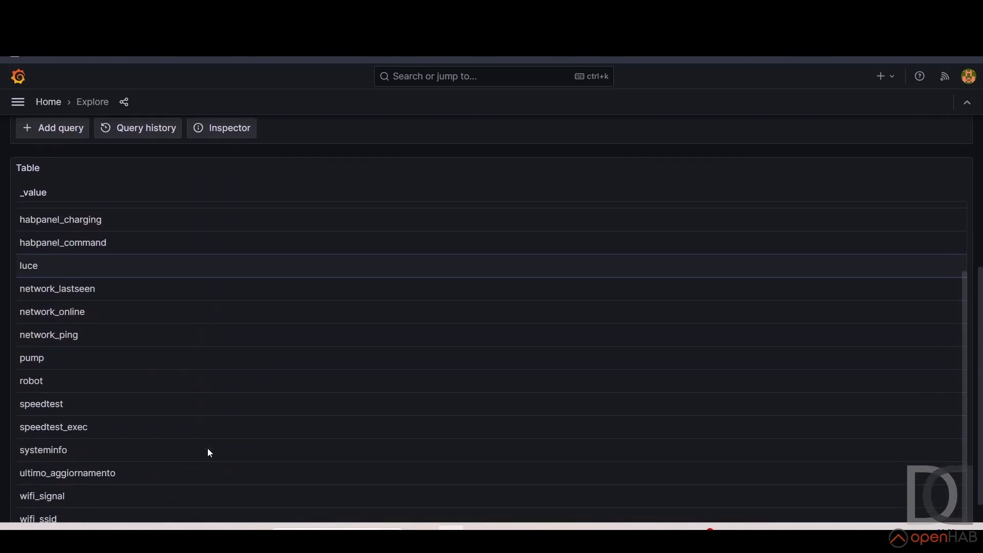
pyautogui.scroll(3, 209, 449)
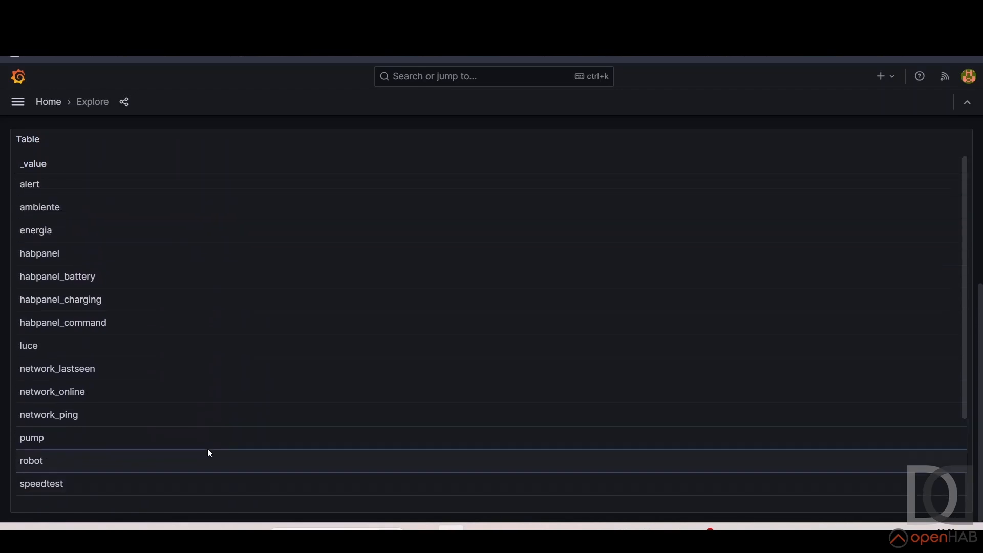
pyautogui.scroll(3, 208, 450)
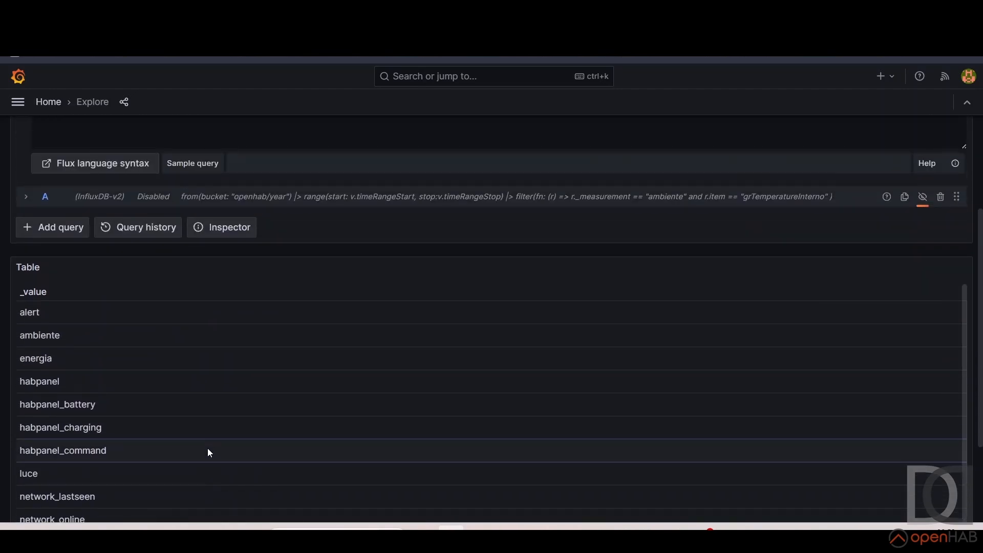
pyautogui.scroll(3, 209, 451)
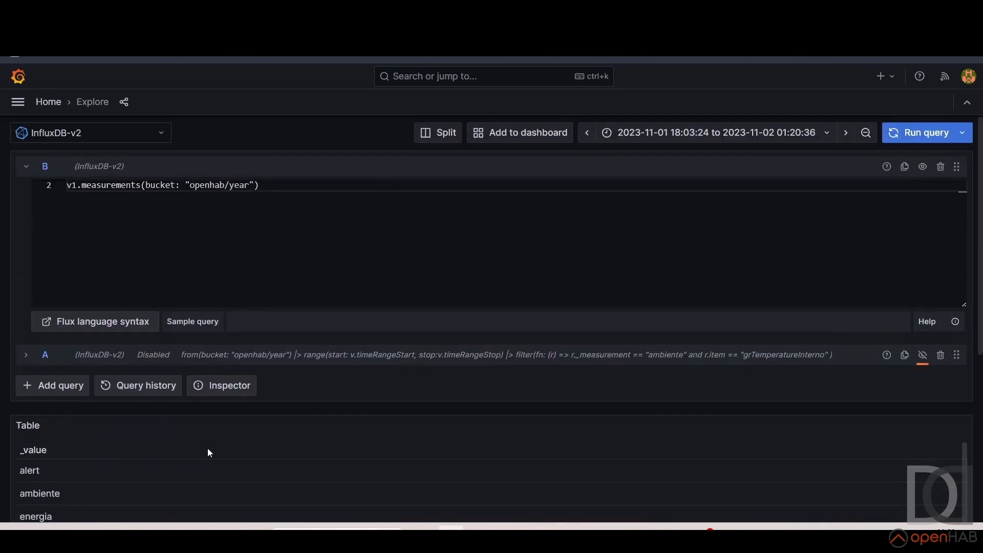
# Change the bucket in query B from the year retention to "openhab/autogen" and run the query
pyautogui.doubleClick(241, 185)
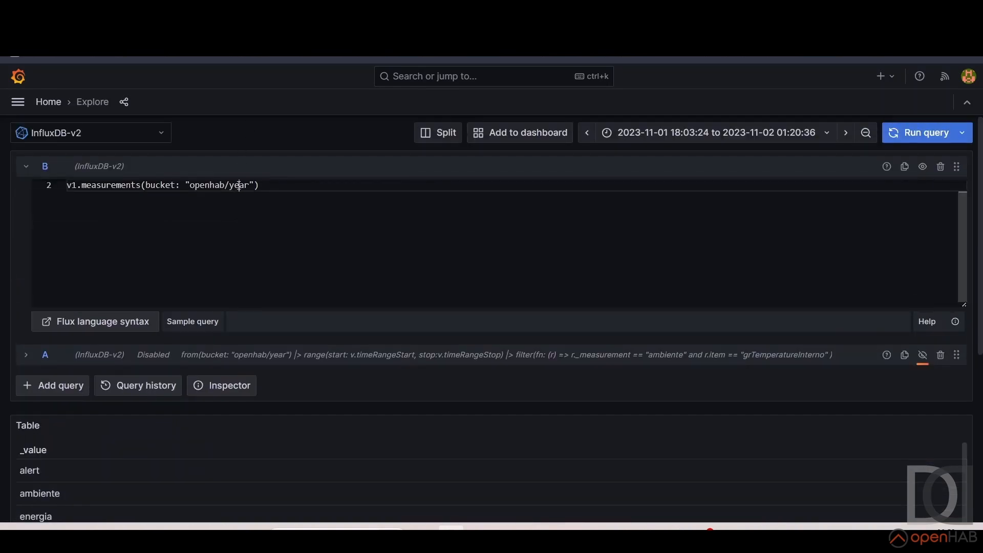
pyautogui.scroll(1, 241, 185)
pyautogui.write('autogen')
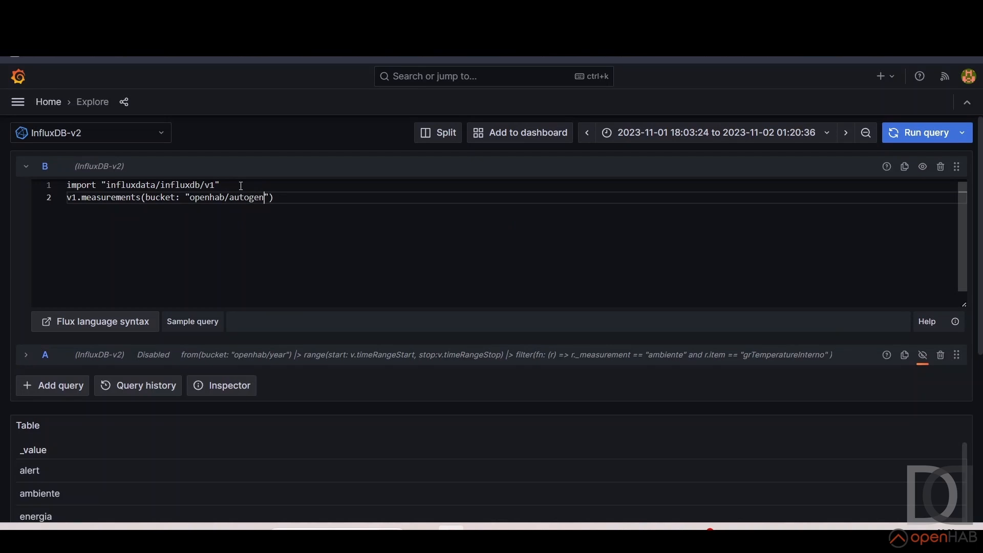
pyautogui.click(911, 141)
pyautogui.scroll(-1, 336, 466)
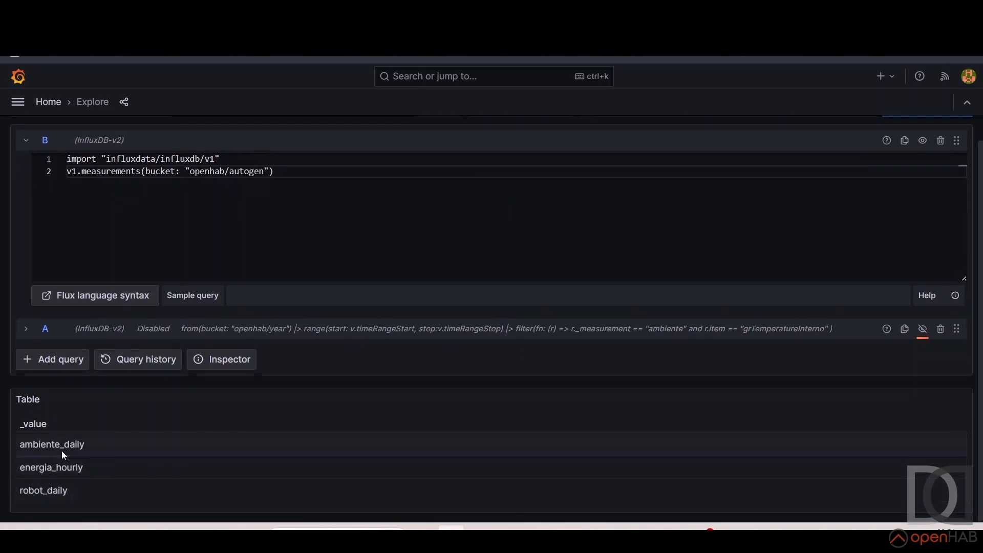
# Shorten the bucket name in query B to "openhab" and run the measurements query
pyautogui.doubleClick(252, 171)
pyautogui.press('BackSpace')
pyautogui.press('BackSpace')
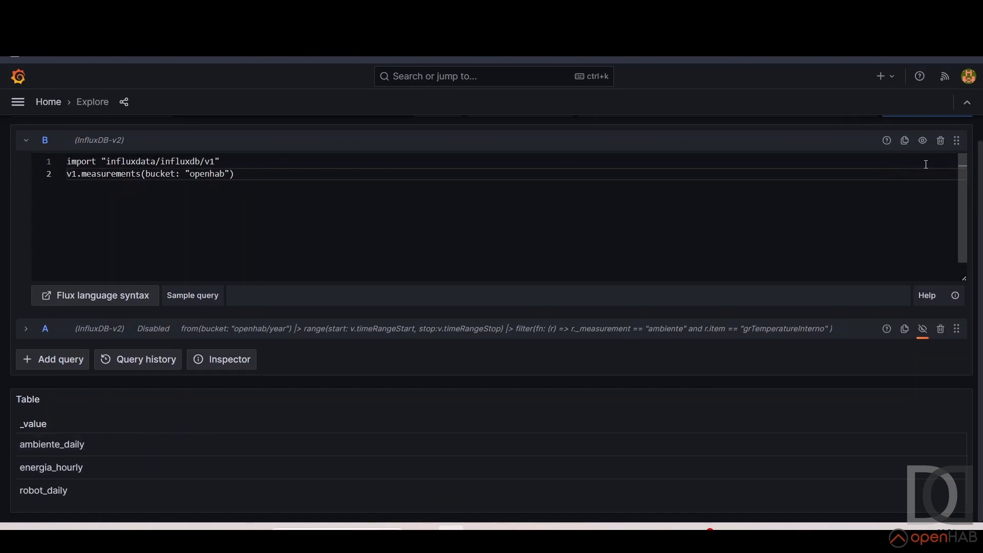
pyautogui.scroll(1, 916, 164)
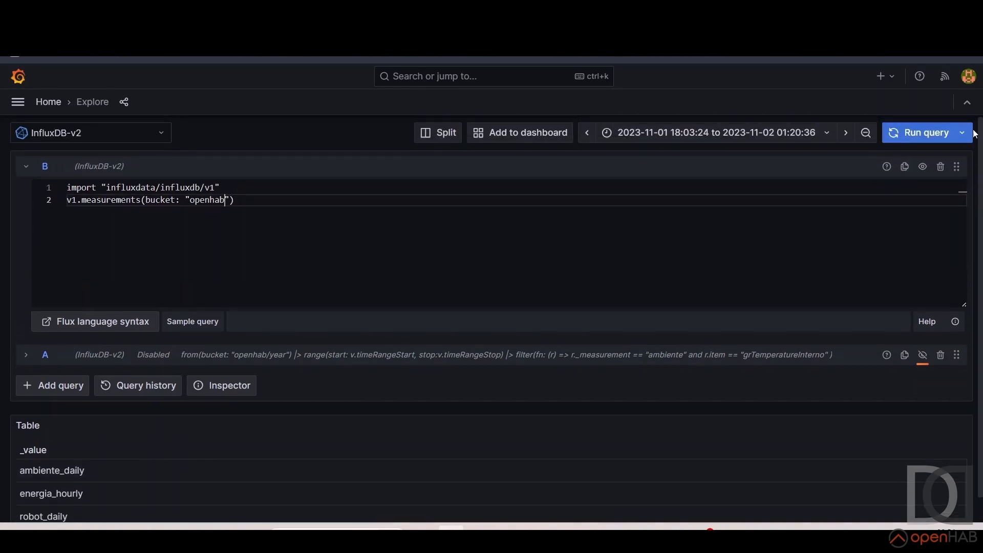
pyautogui.click(916, 134)
# Set query B's bucket back to "openhab/autogen", rerun it, and view the measurements table
pyautogui.click(226, 200)
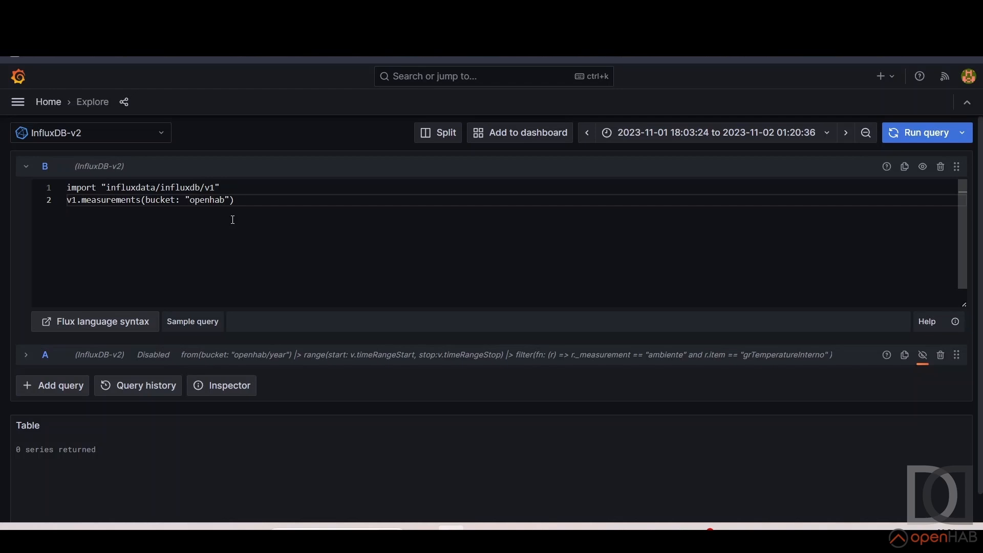
pyautogui.write('/autogen')
pyautogui.click(915, 133)
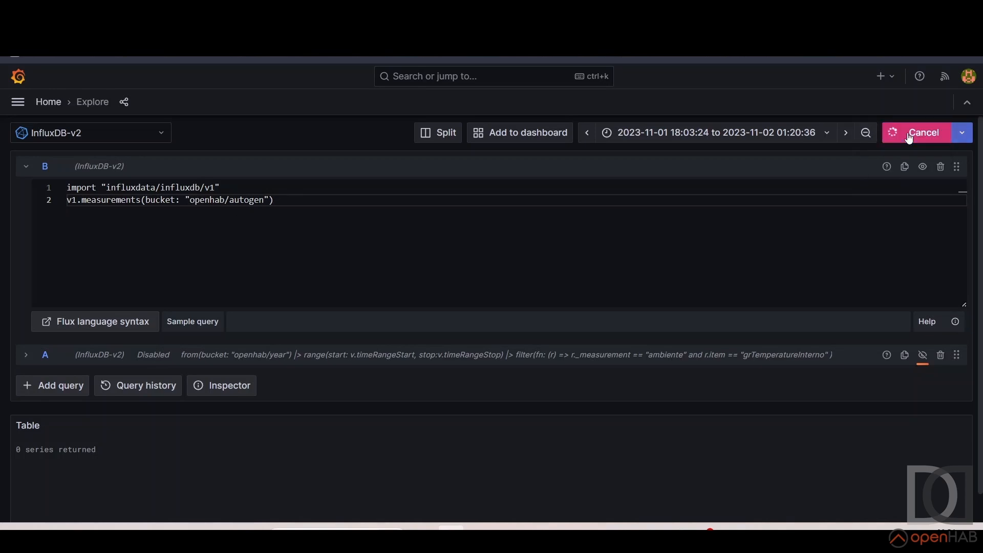
pyautogui.scroll(-1, 130, 447)
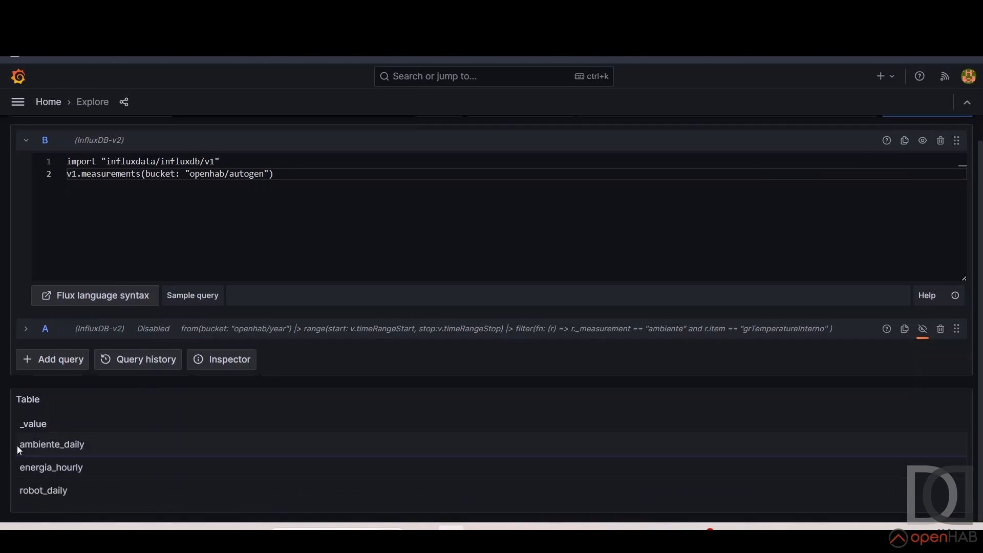
# Collapse query B, then set query A's bucket to "openhab/autogen" and its measurement filter to "ambiente_daily"
pyautogui.click(26, 140)
pyautogui.click(25, 202)
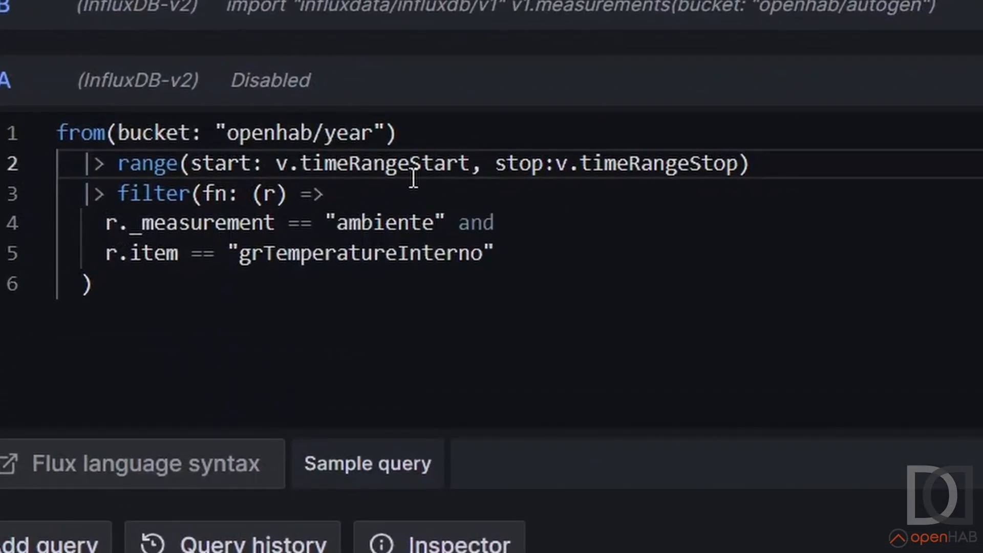
pyautogui.doubleClick(362, 133)
pyautogui.write('autogen')
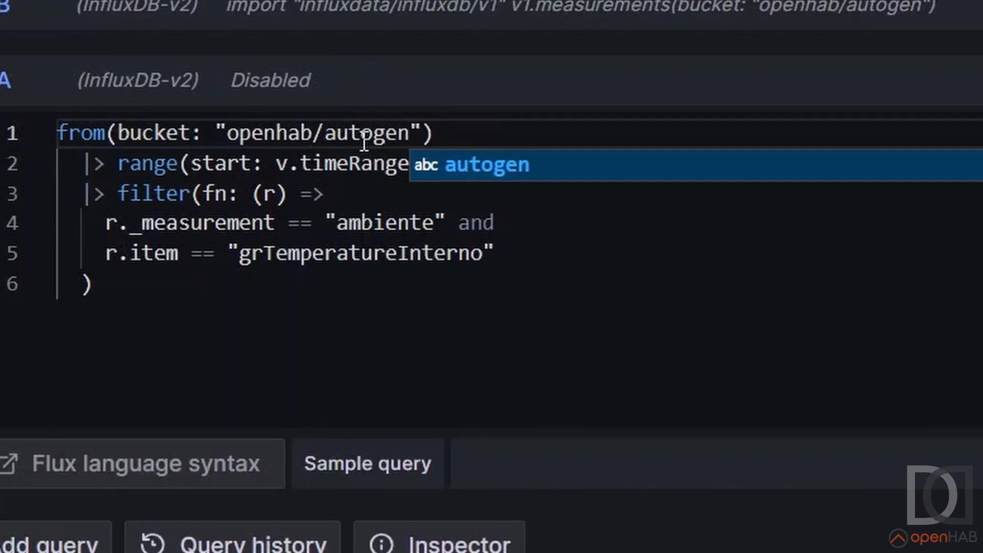
pyautogui.doubleClick(437, 232)
pyautogui.click(437, 231)
pyautogui.write('_daily')
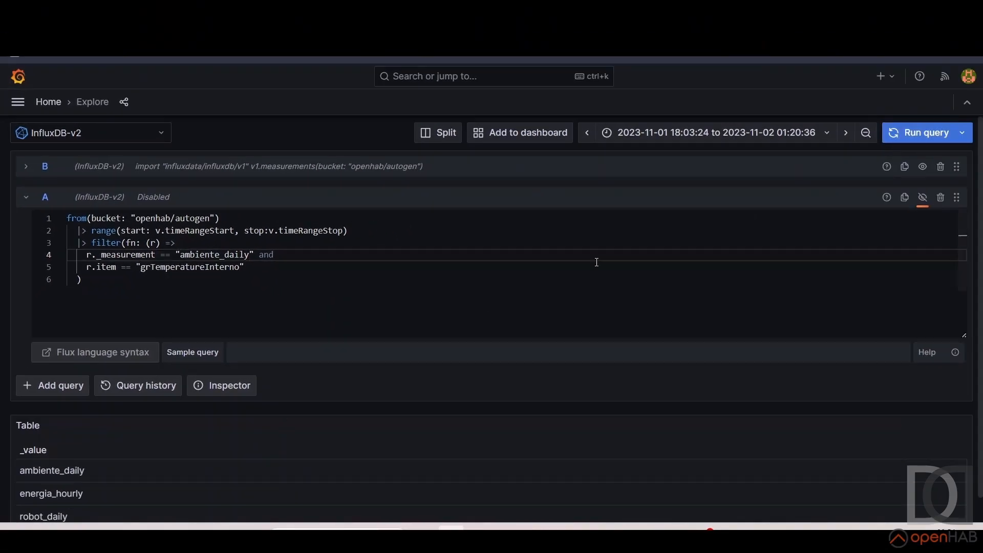
# Enable query A, disable query B, and run the daily temperature query
pyautogui.click(922, 198)
pyautogui.click(922, 167)
pyautogui.click(923, 134)
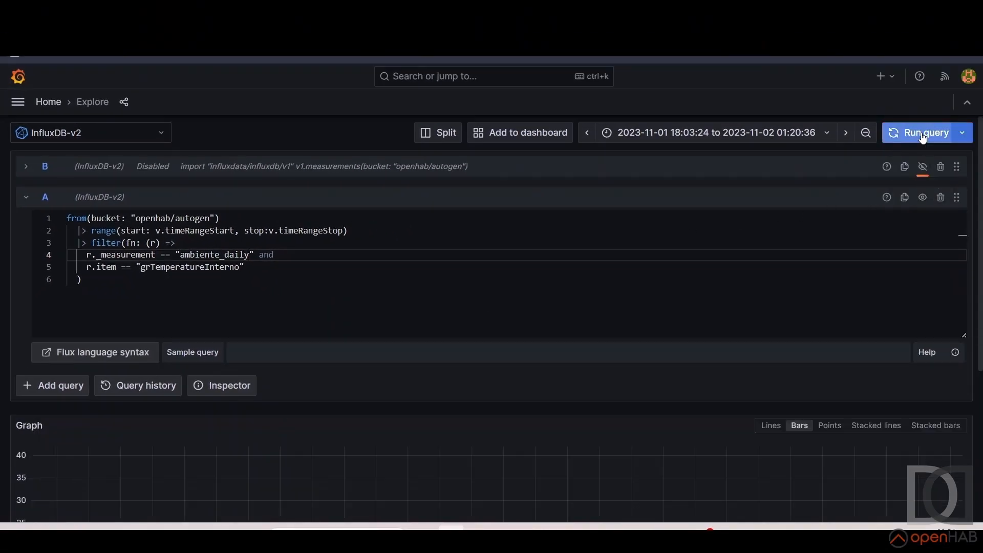
pyautogui.scroll(-5, 630, 362)
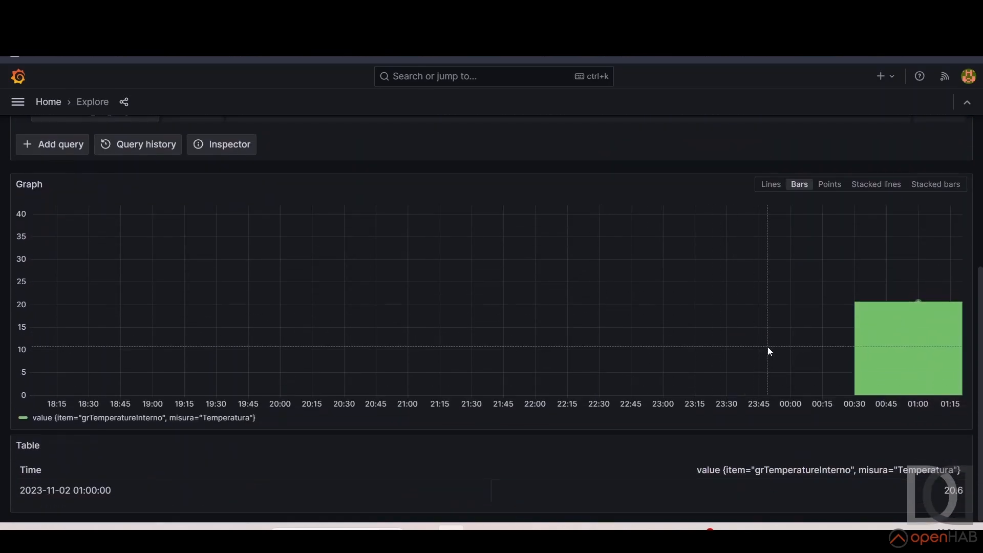
pyautogui.scroll(5, 769, 347)
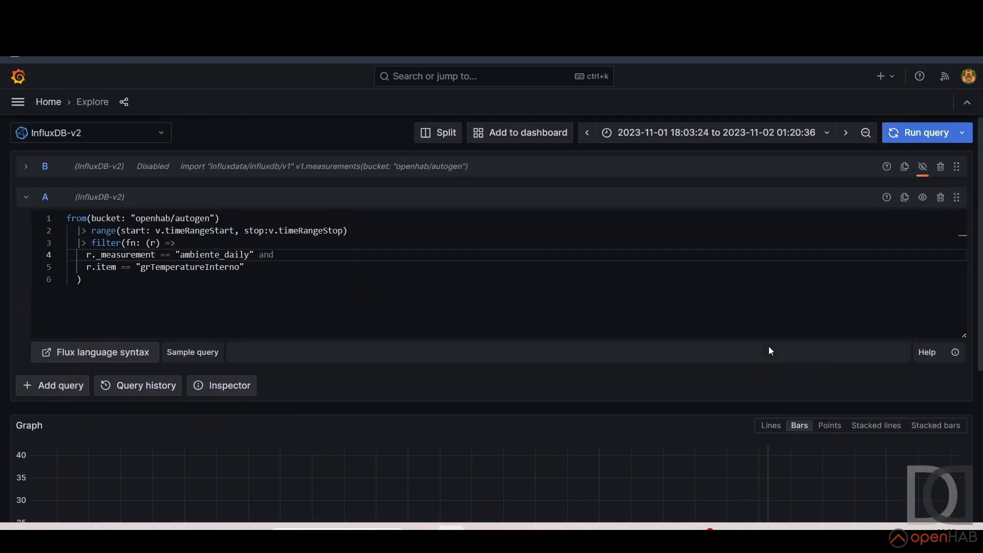
pyautogui.click(830, 134)
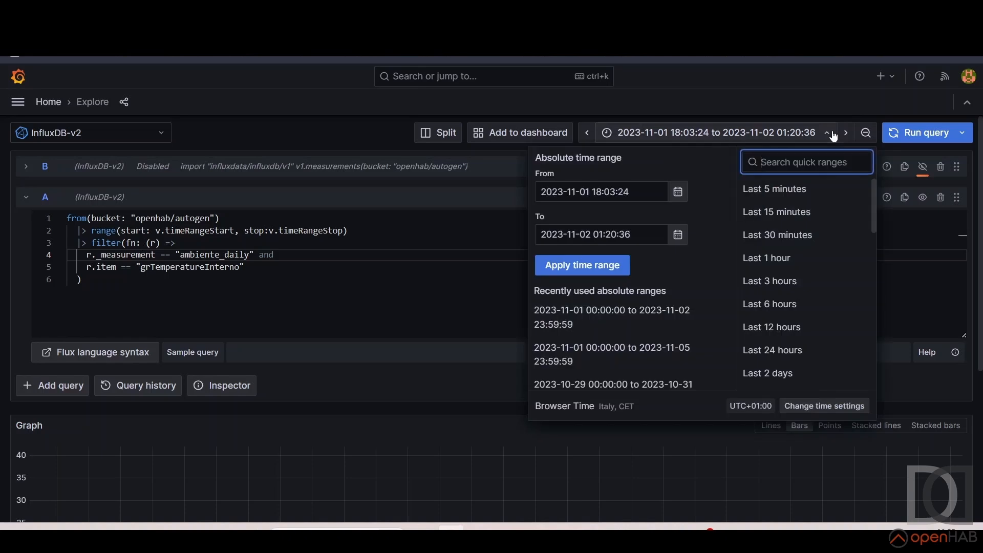
pyautogui.click(678, 192)
pyautogui.click(419, 224)
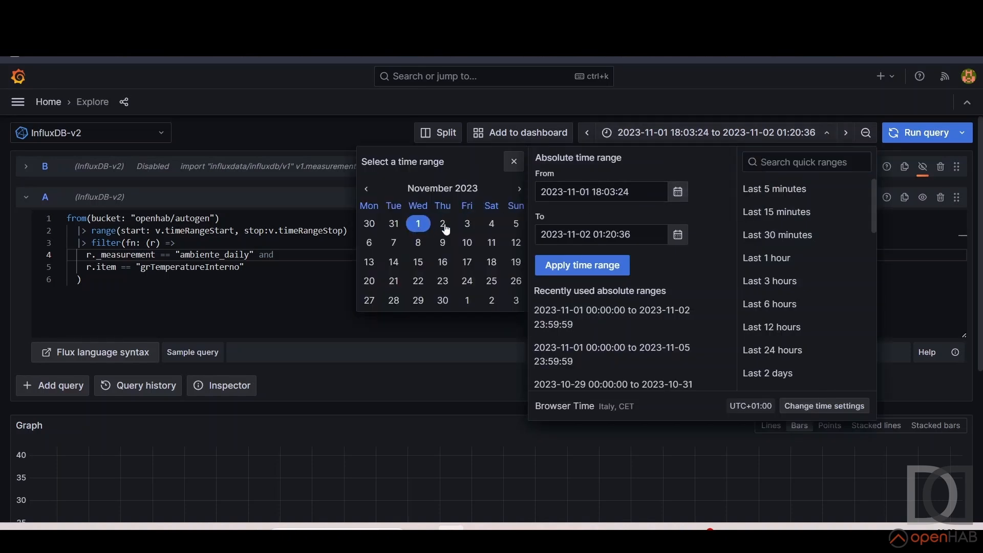
pyautogui.click(469, 228)
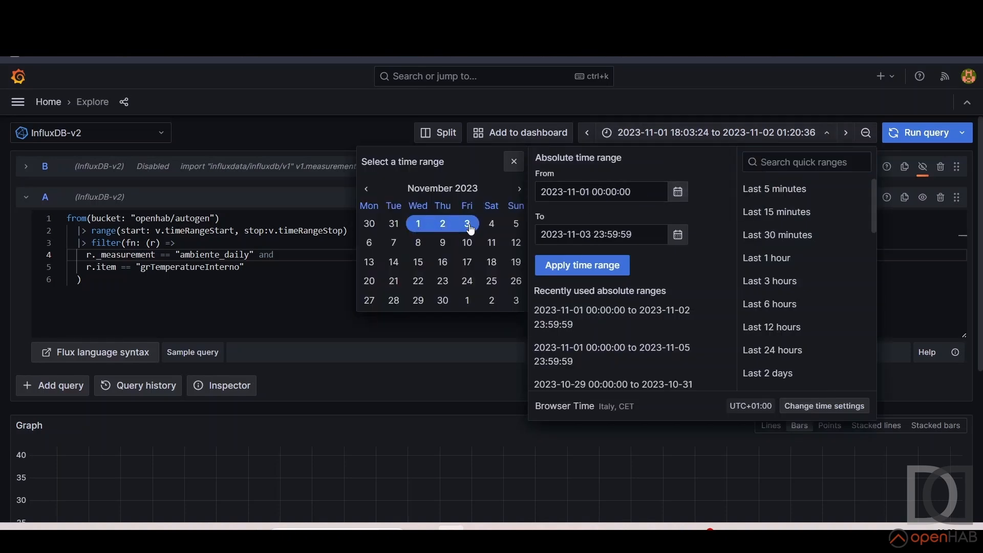
pyautogui.click(558, 265)
pyautogui.scroll(-2, 523, 302)
pyautogui.scroll(-5, 524, 302)
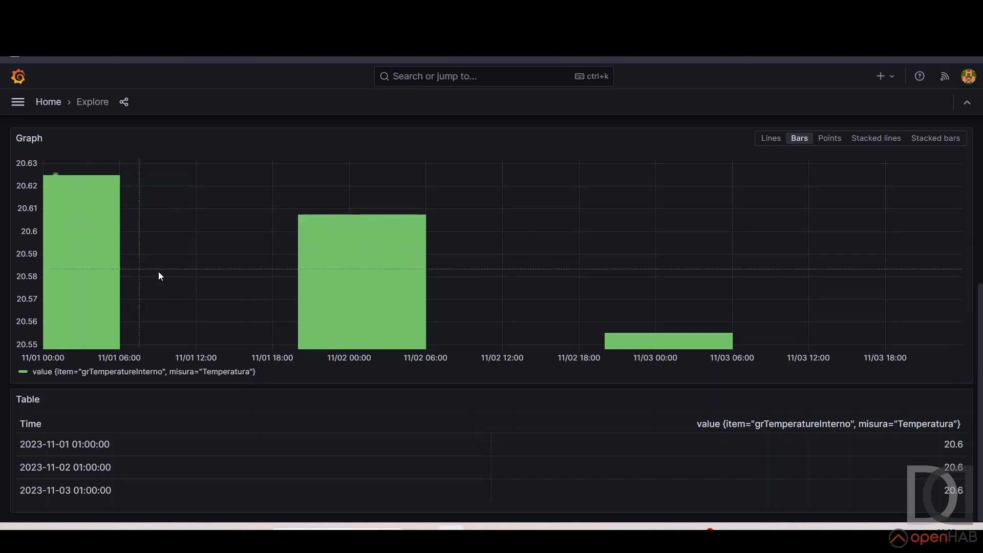
pyautogui.scroll(5, 625, 306)
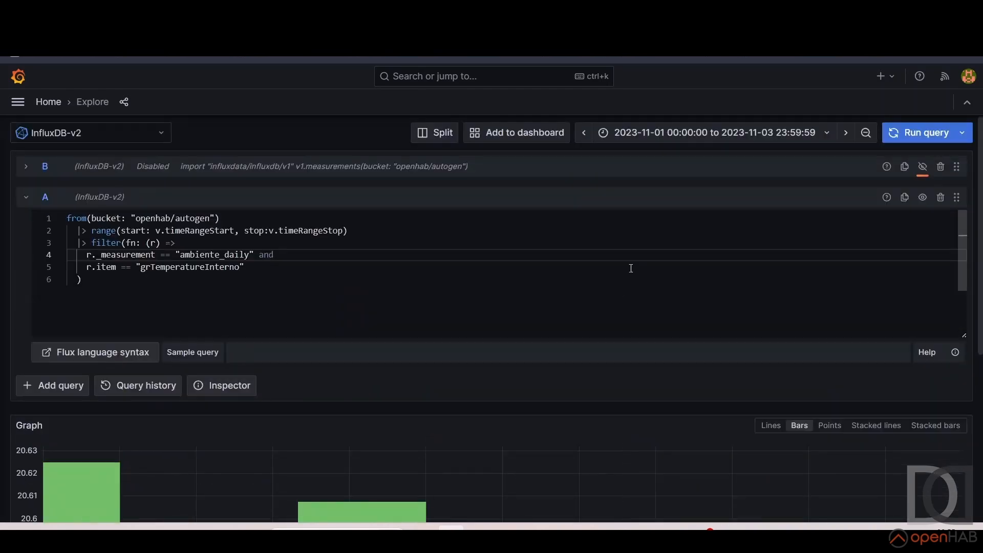
pyautogui.click(827, 134)
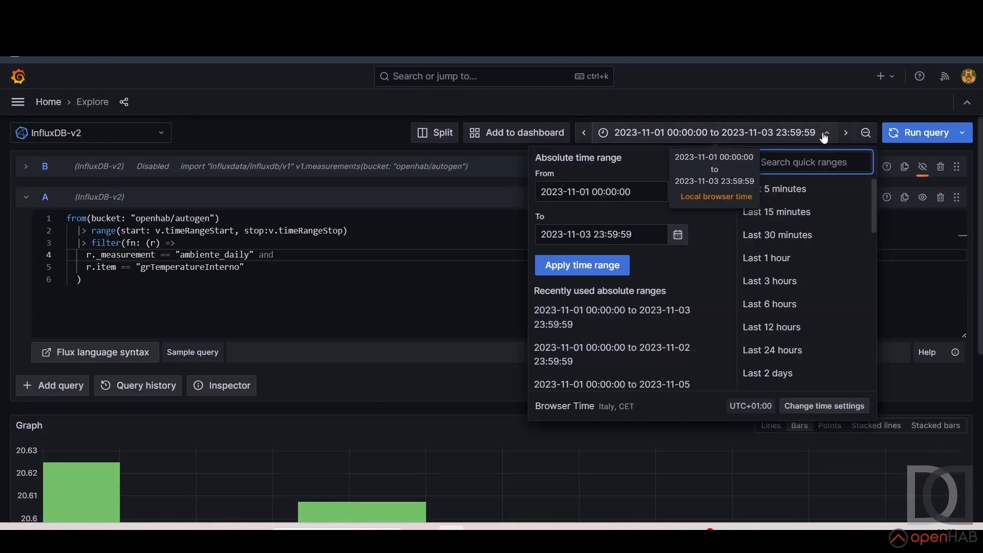
pyautogui.click(677, 191)
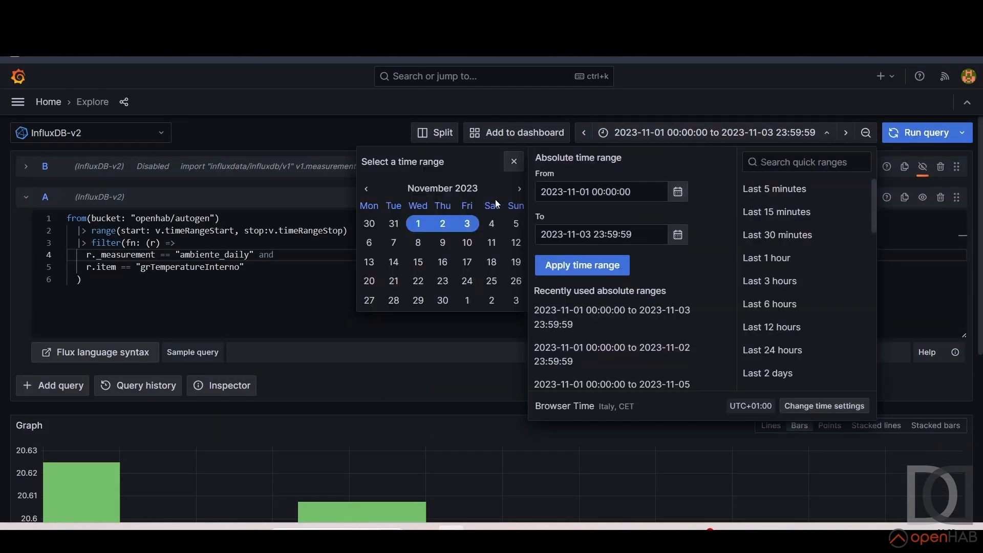
pyautogui.click(367, 189)
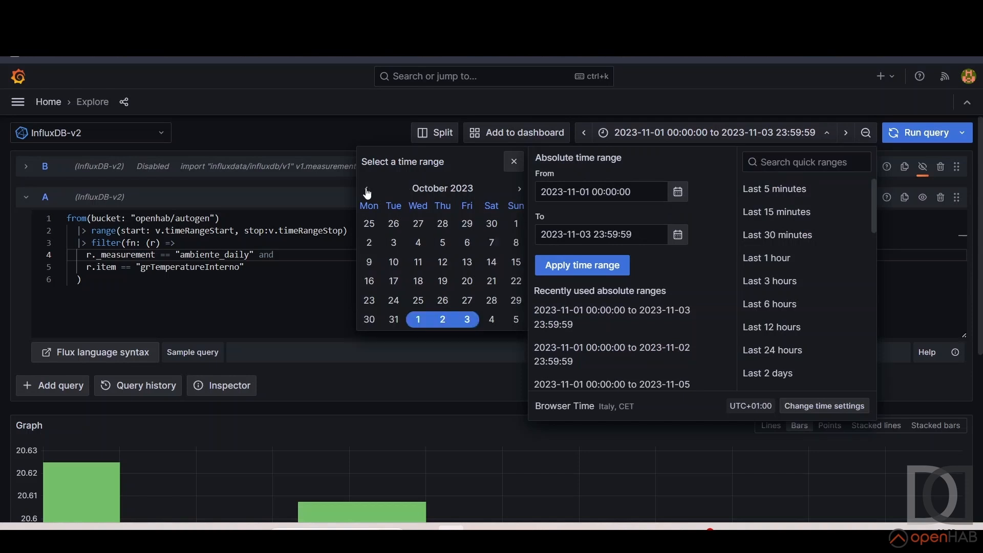
pyautogui.click(516, 224)
pyautogui.click(394, 320)
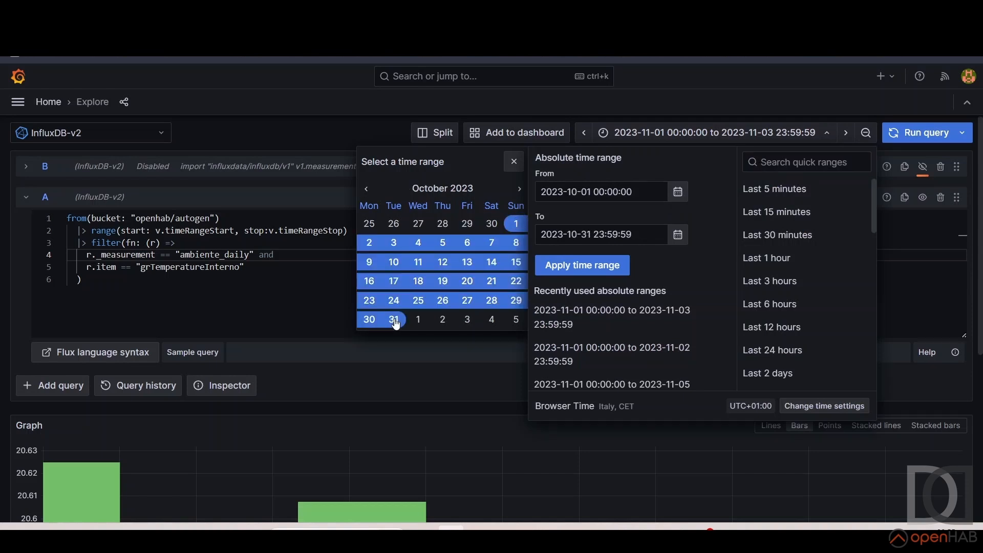
pyautogui.click(605, 271)
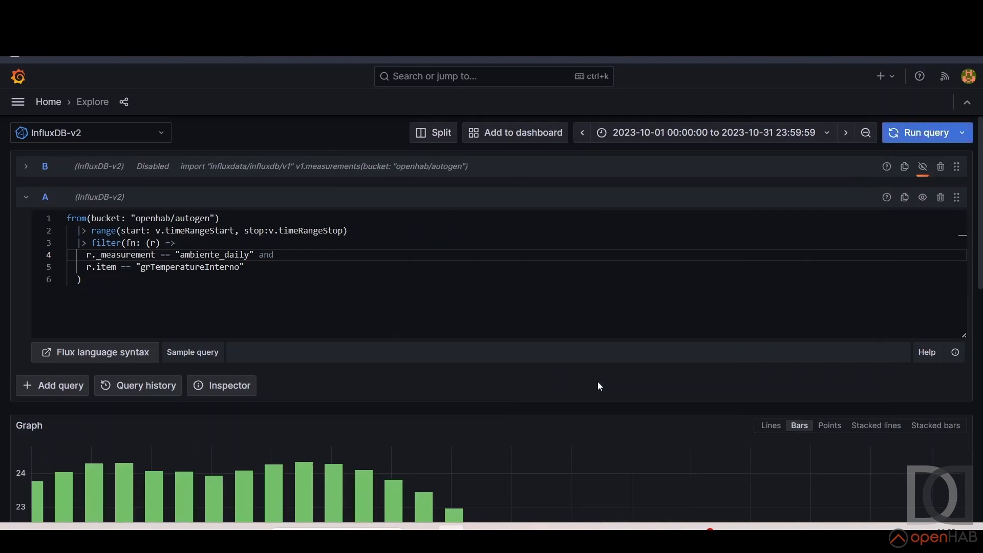
pyautogui.scroll(-6, 597, 382)
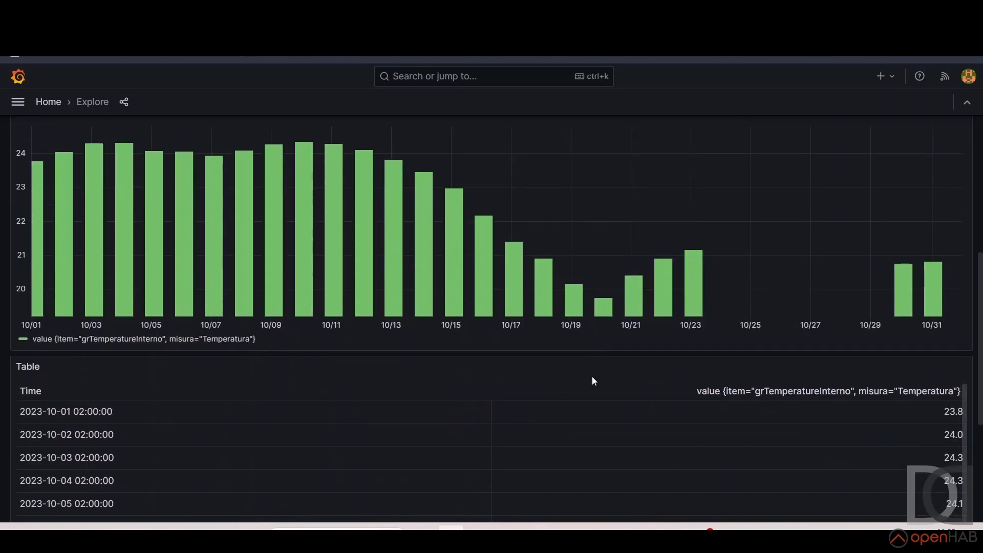
pyautogui.scroll(1, 439, 404)
pyautogui.scroll(1, 441, 406)
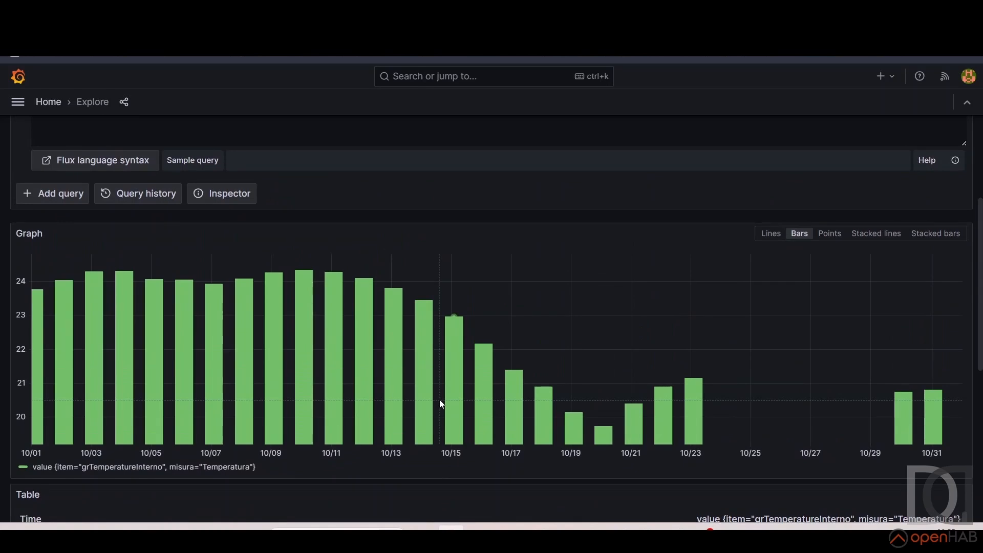